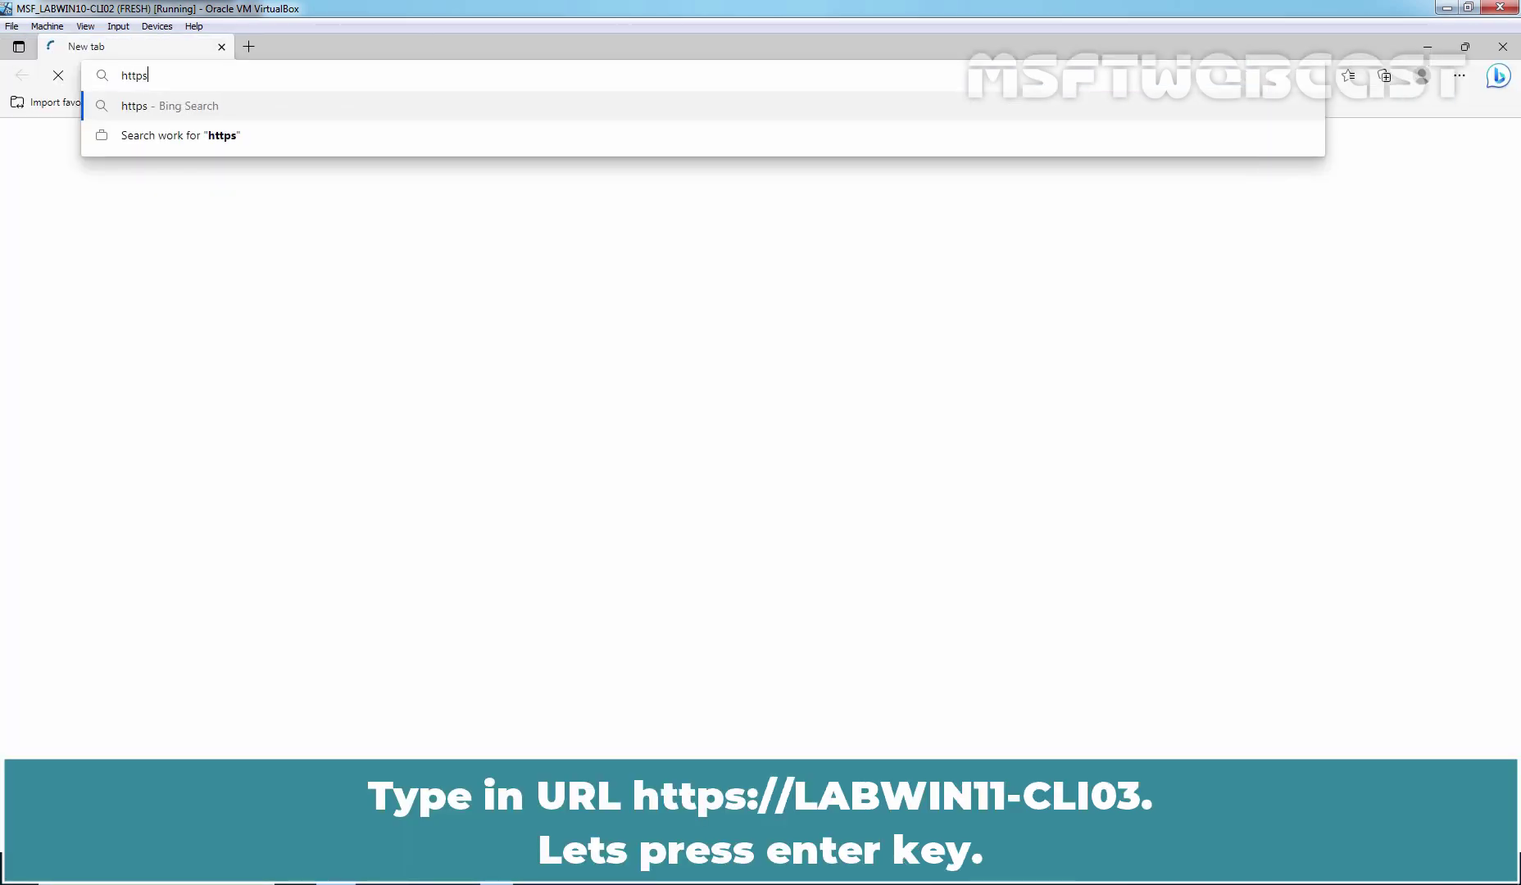
type("://")
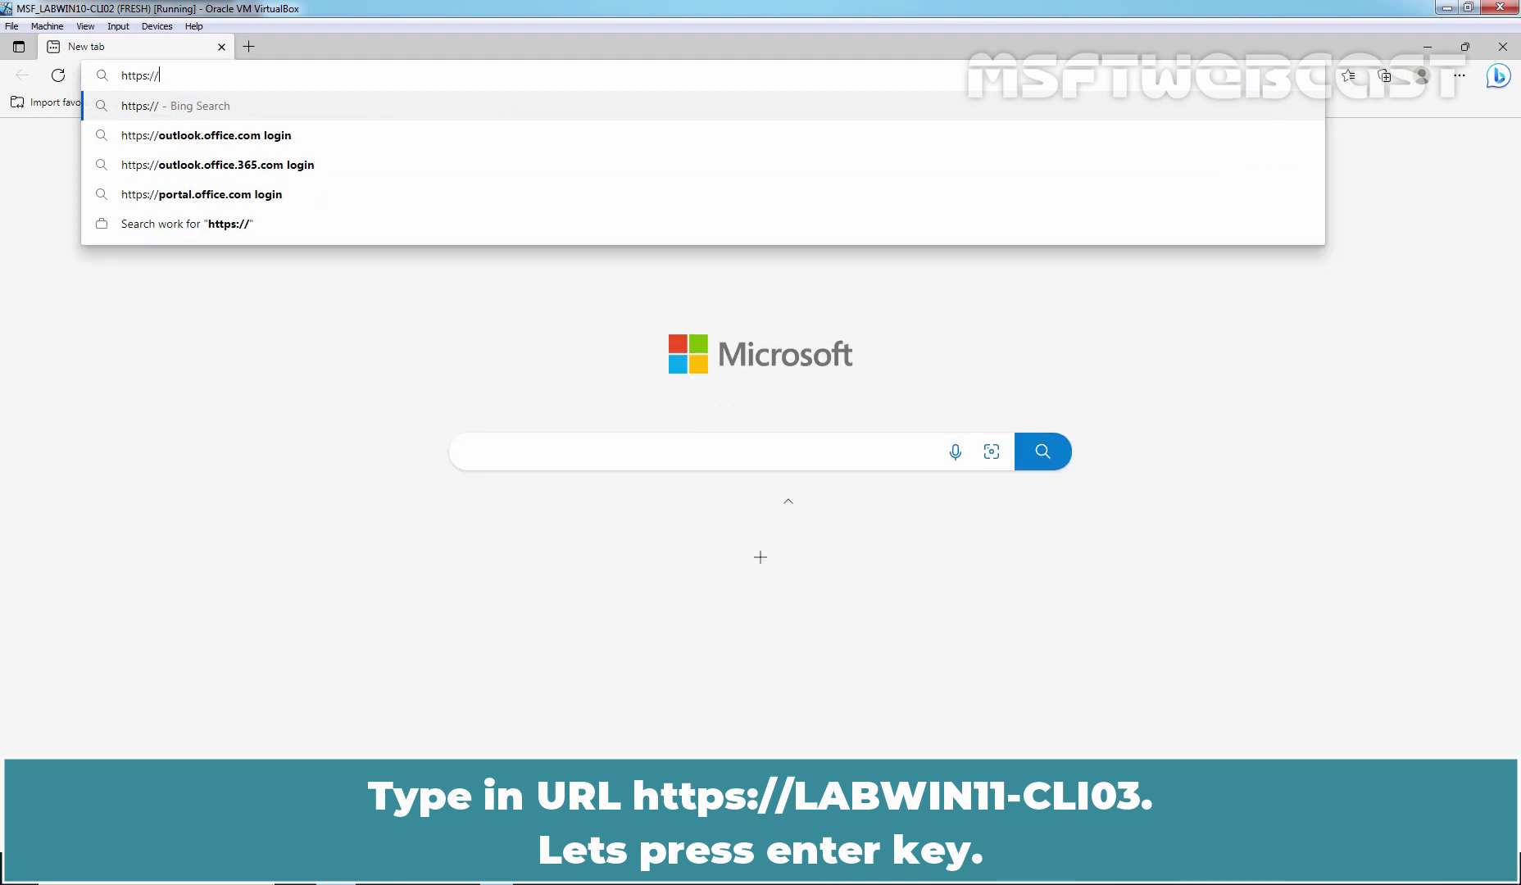
type("labwin11-")
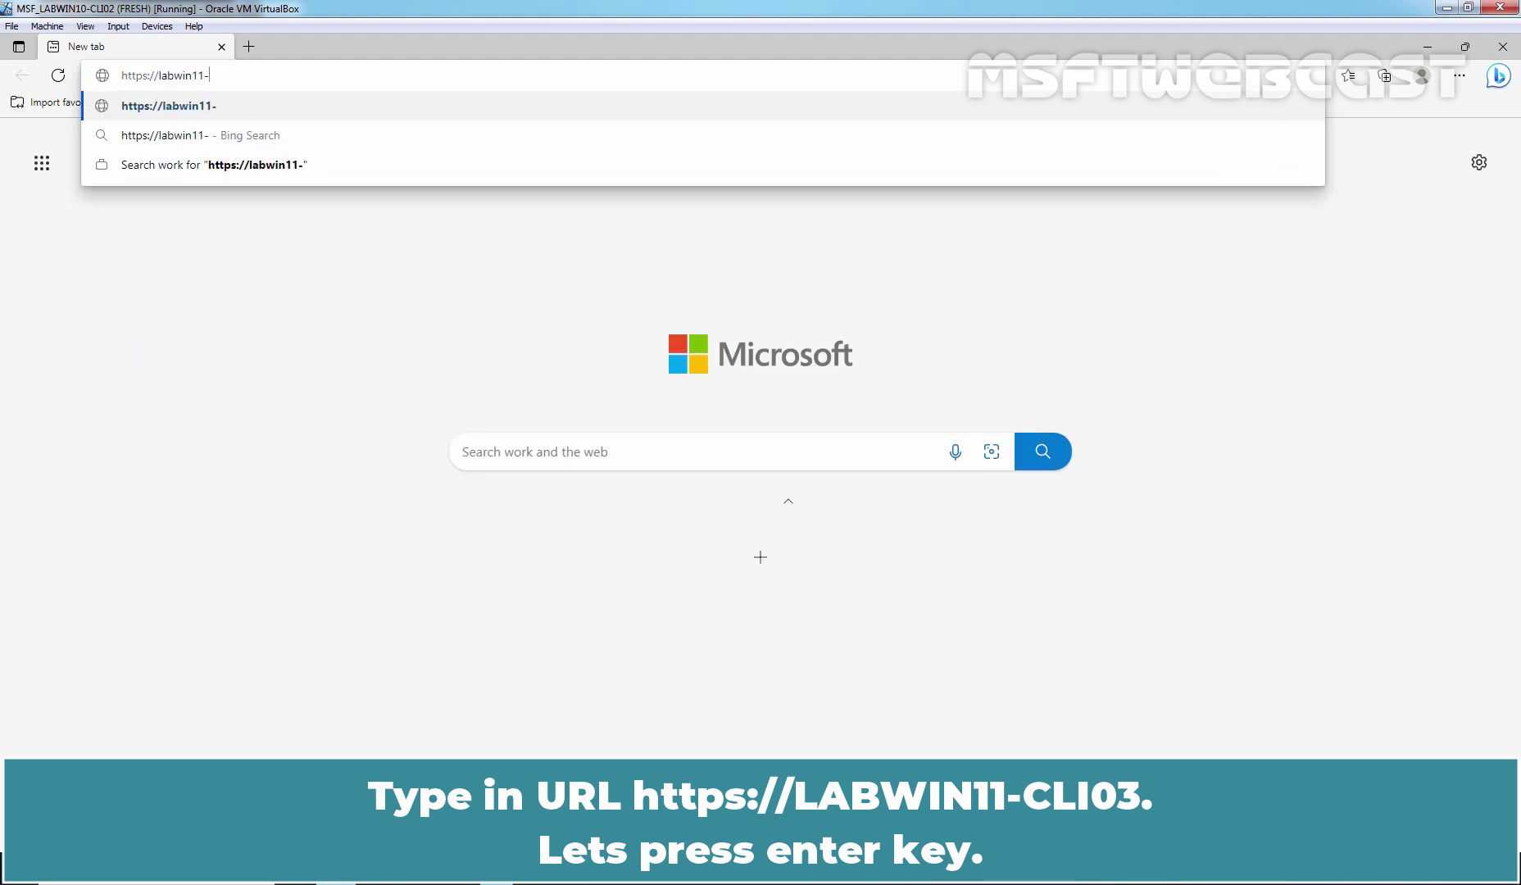
type("cli03")
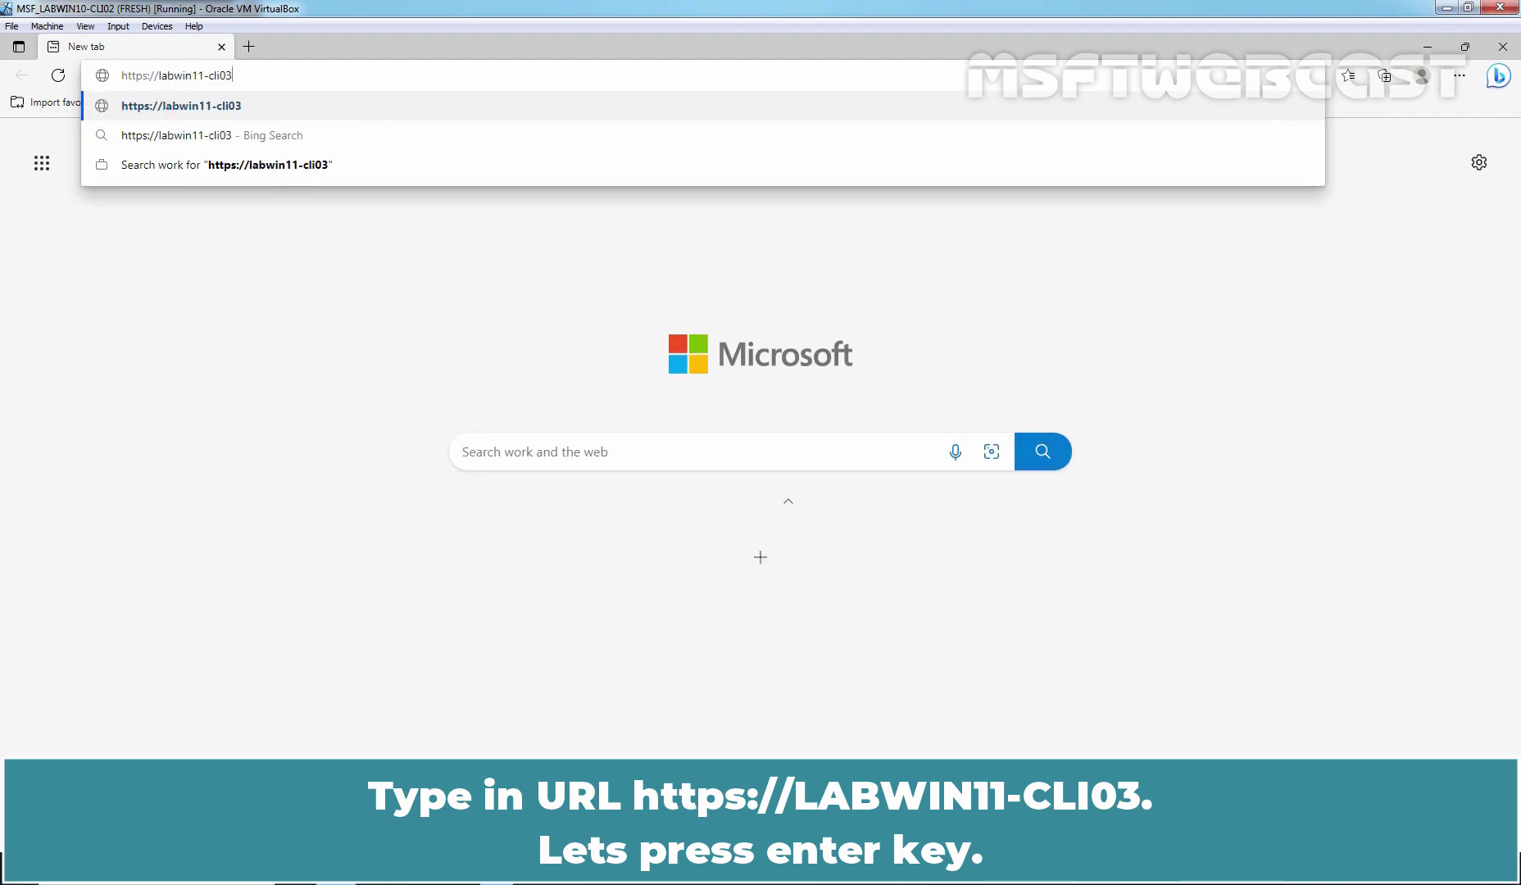
key("Return")
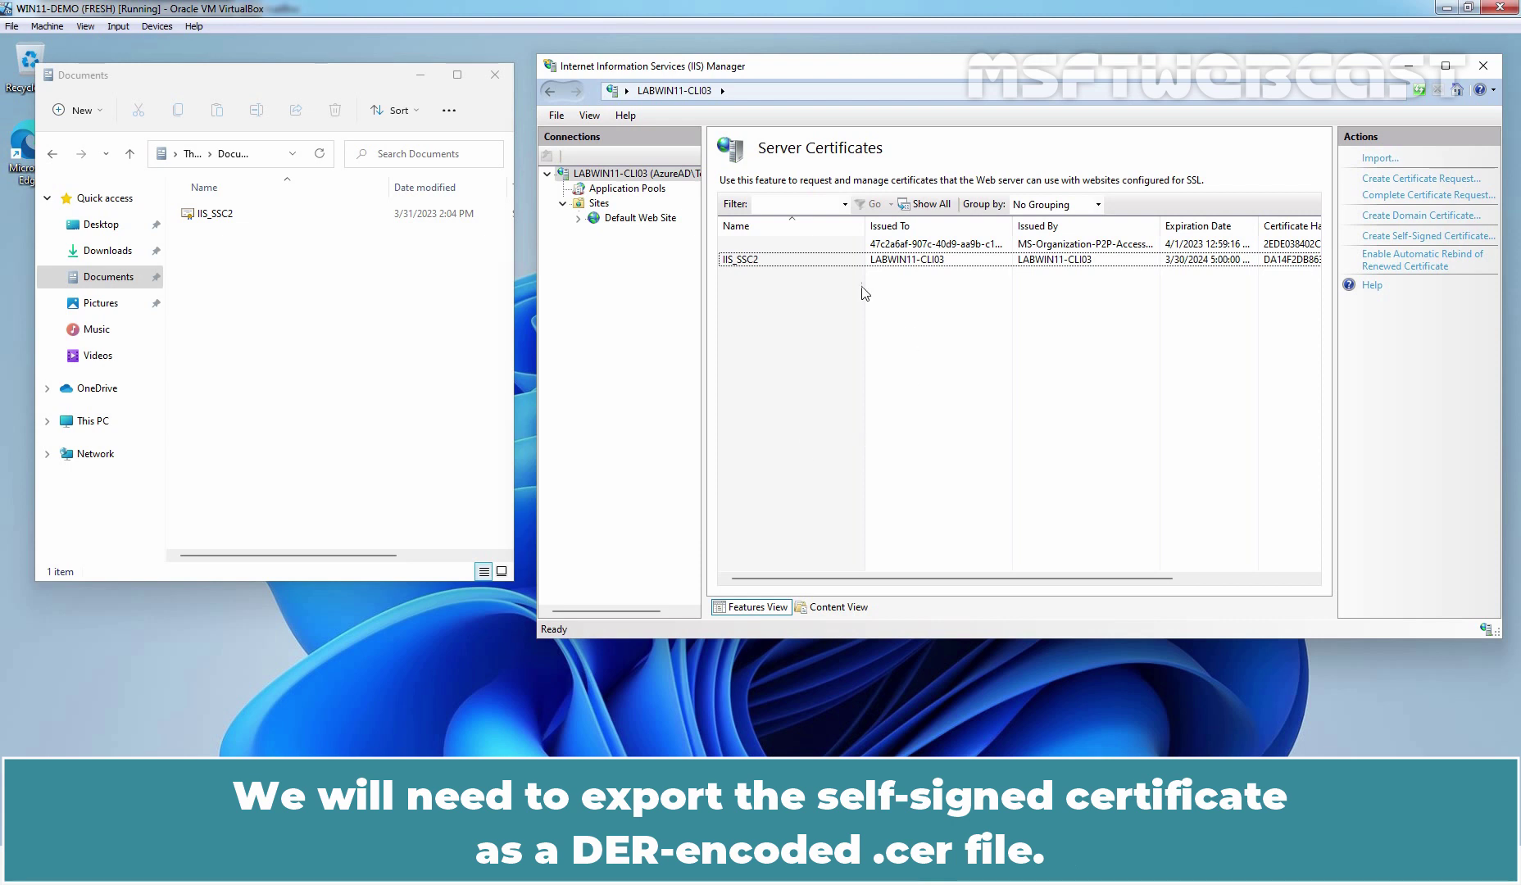
left_click(736, 261)
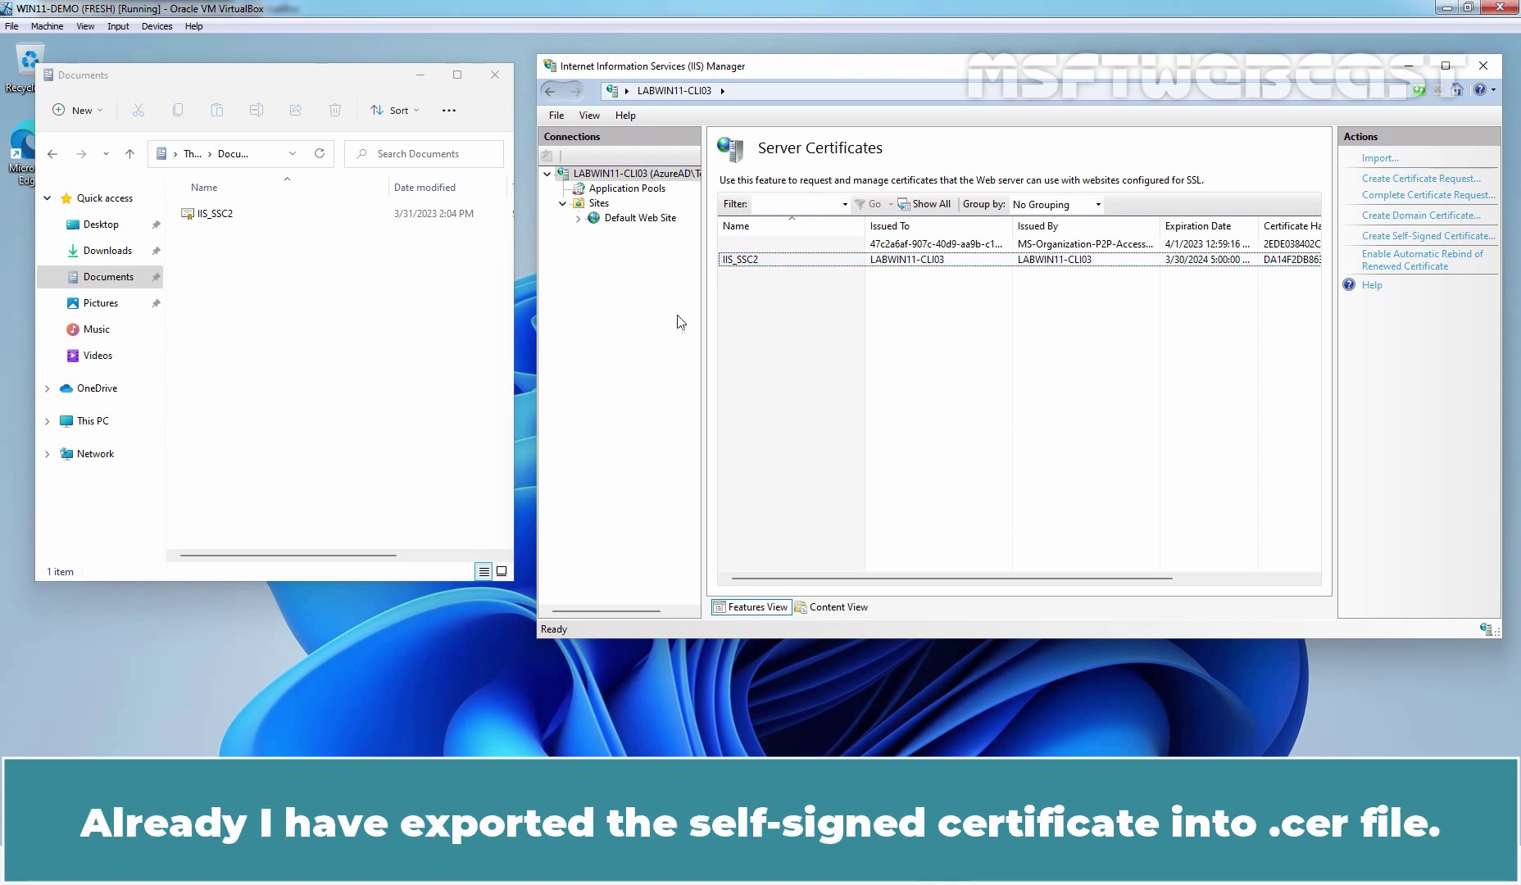
left_click(226, 215)
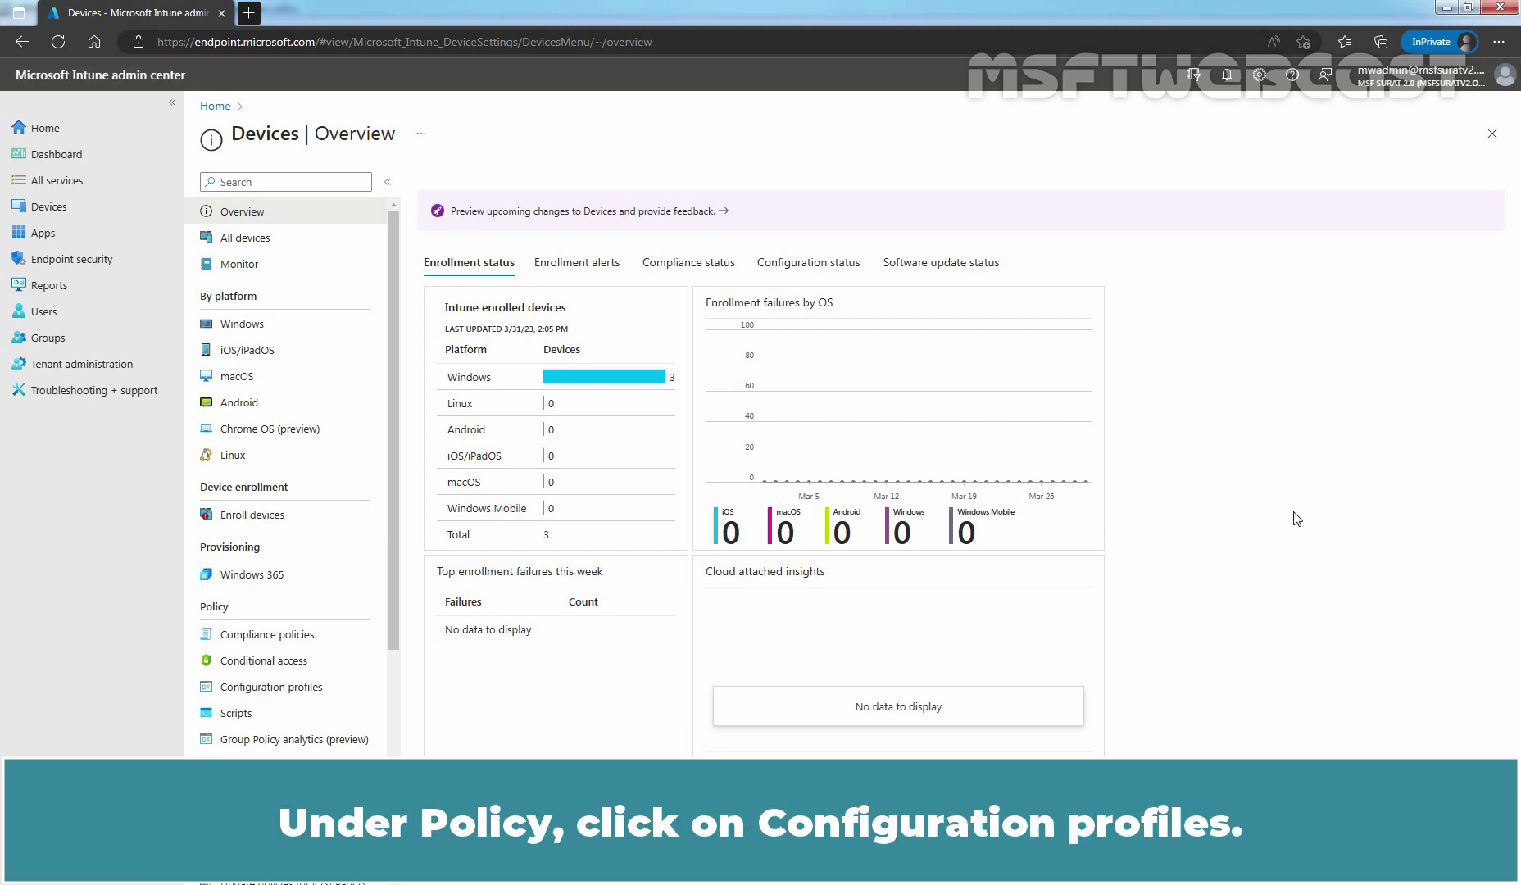
Create a Windows 10 and later Templates configuration profile using the Trusted certificate template.
left_click(280, 696)
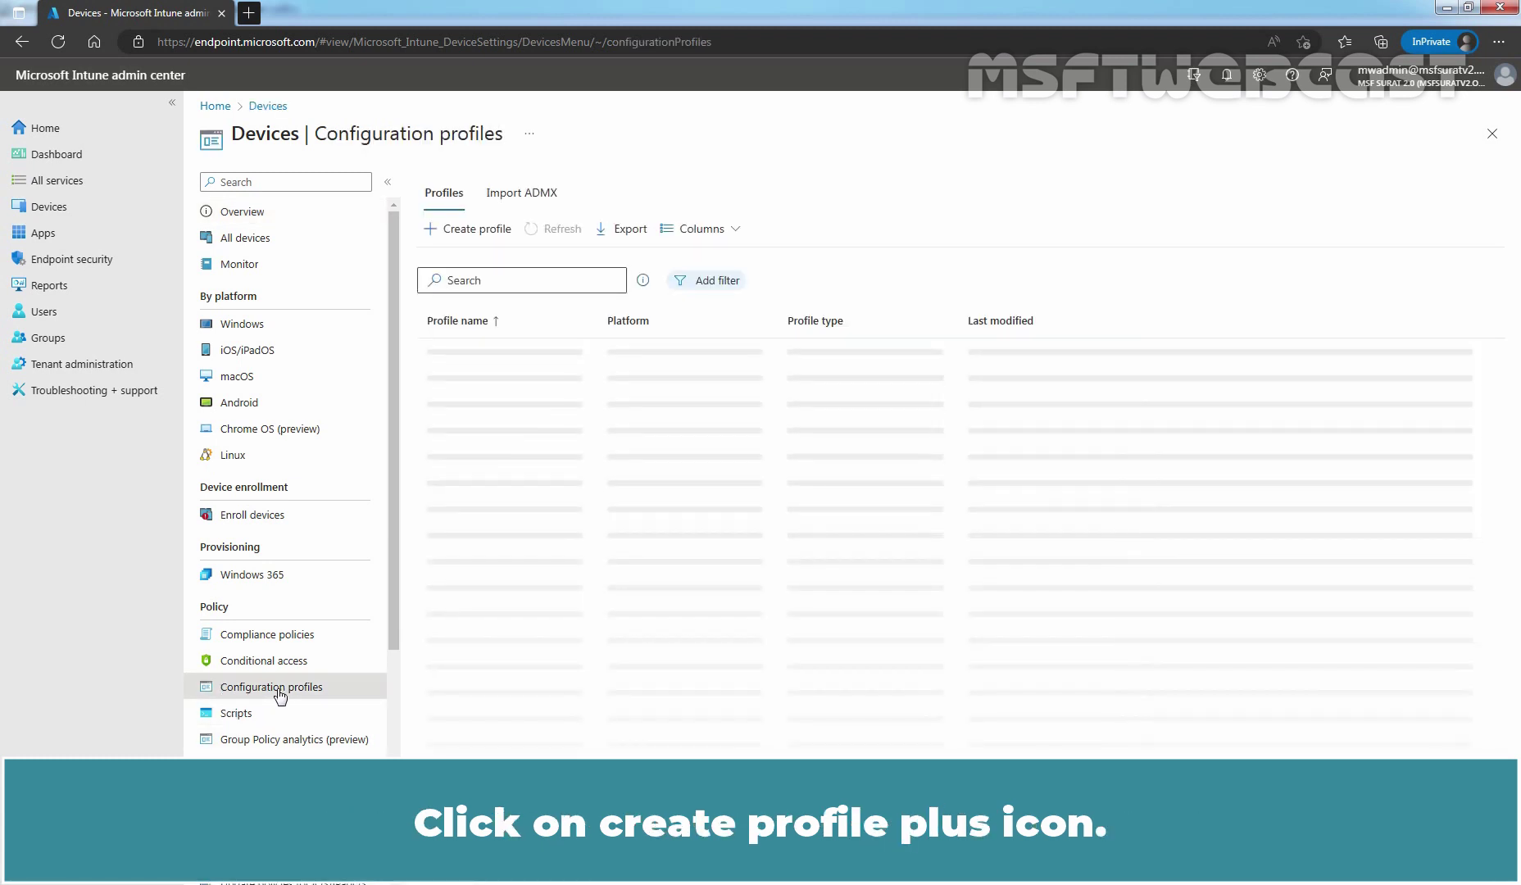
left_click(455, 233)
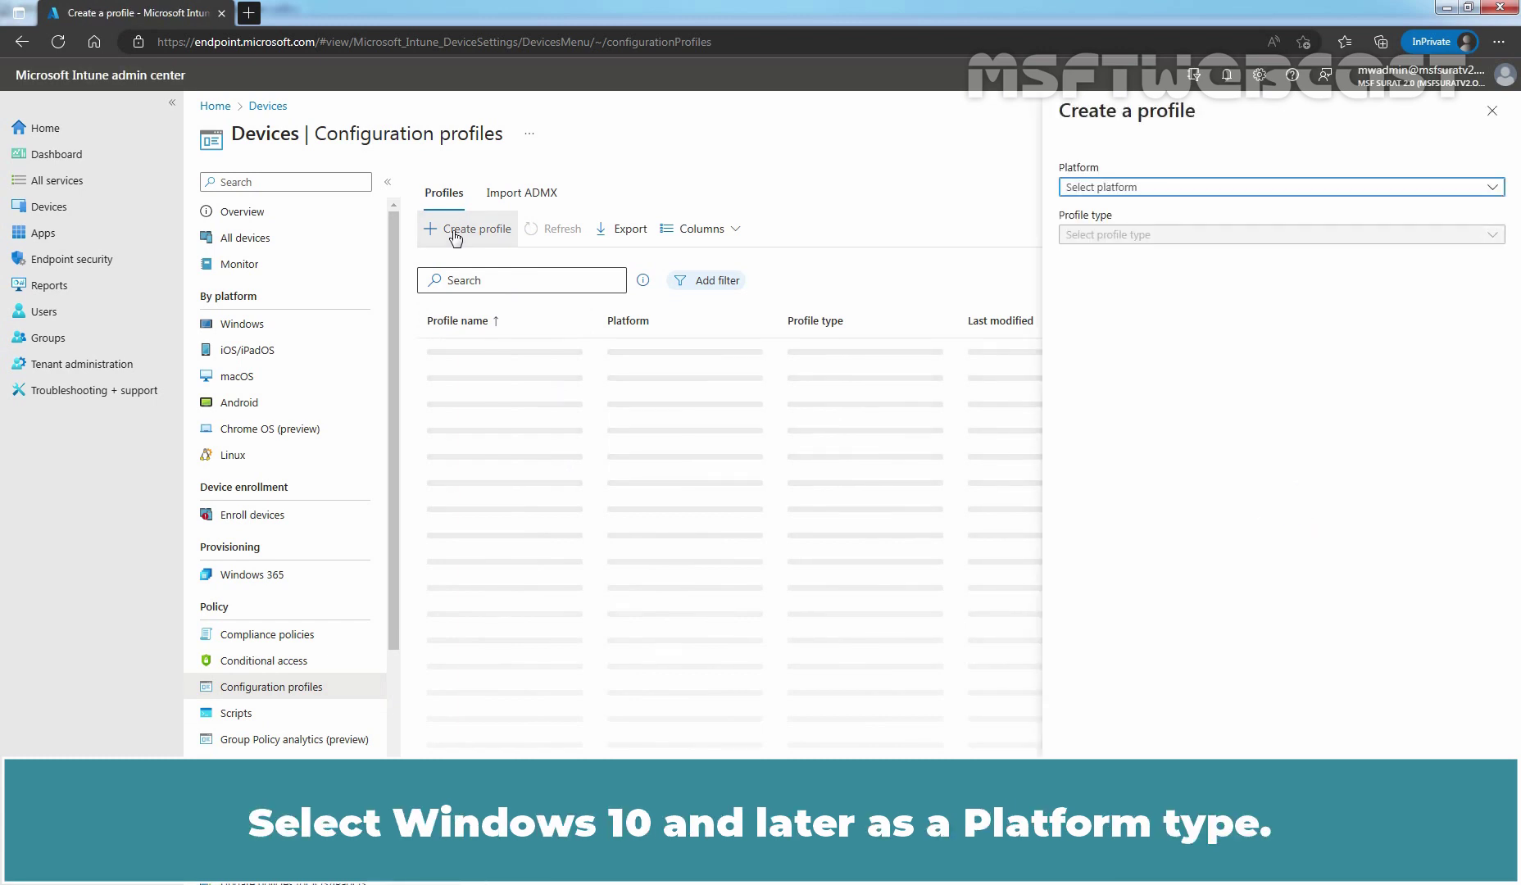
left_click(1115, 187)
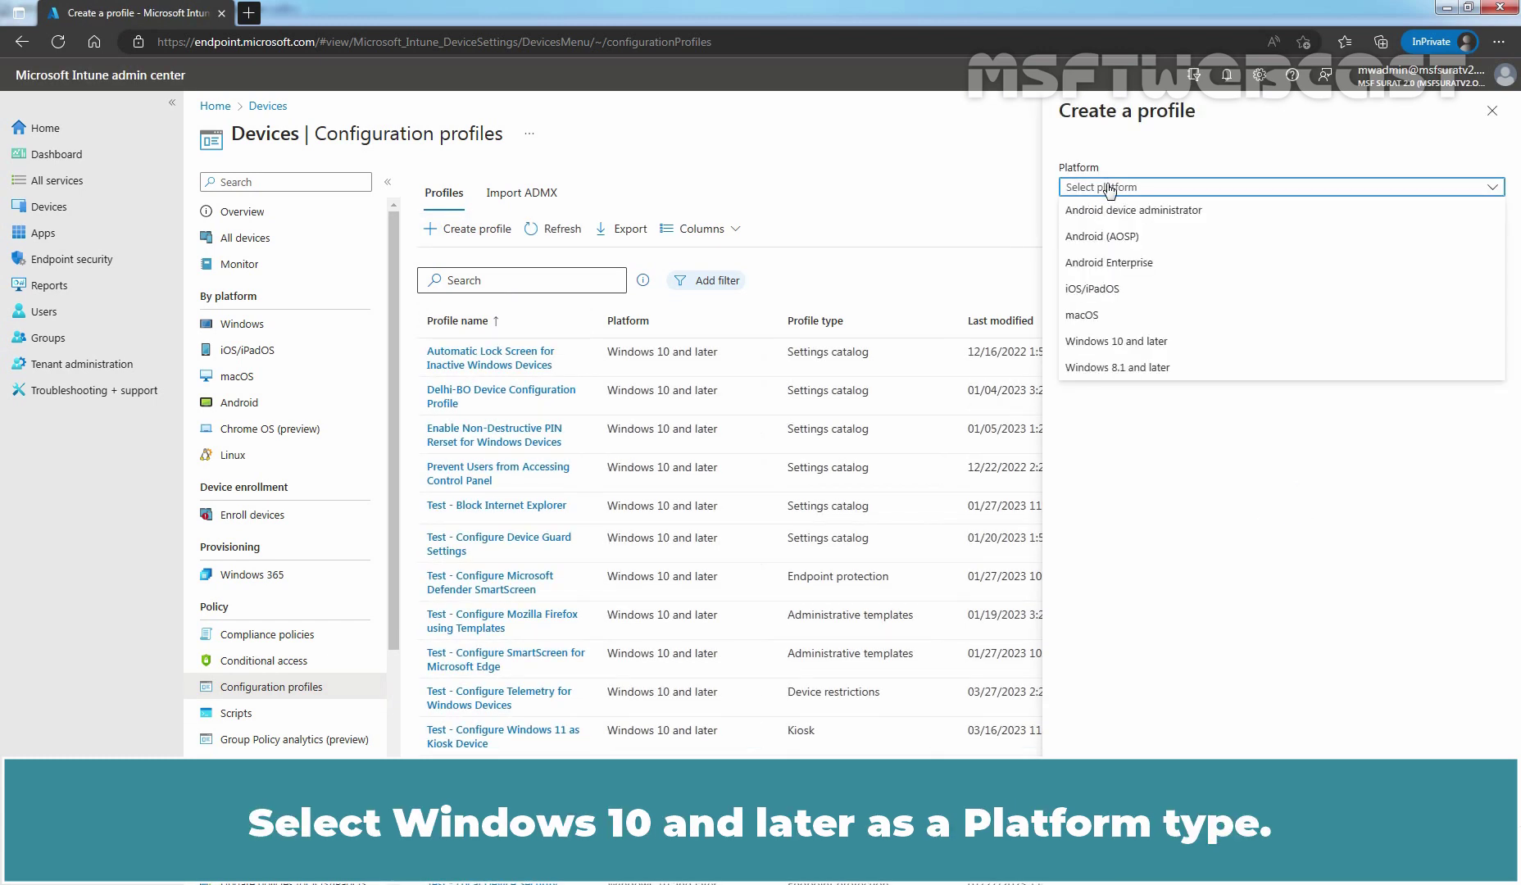
left_click(1092, 341)
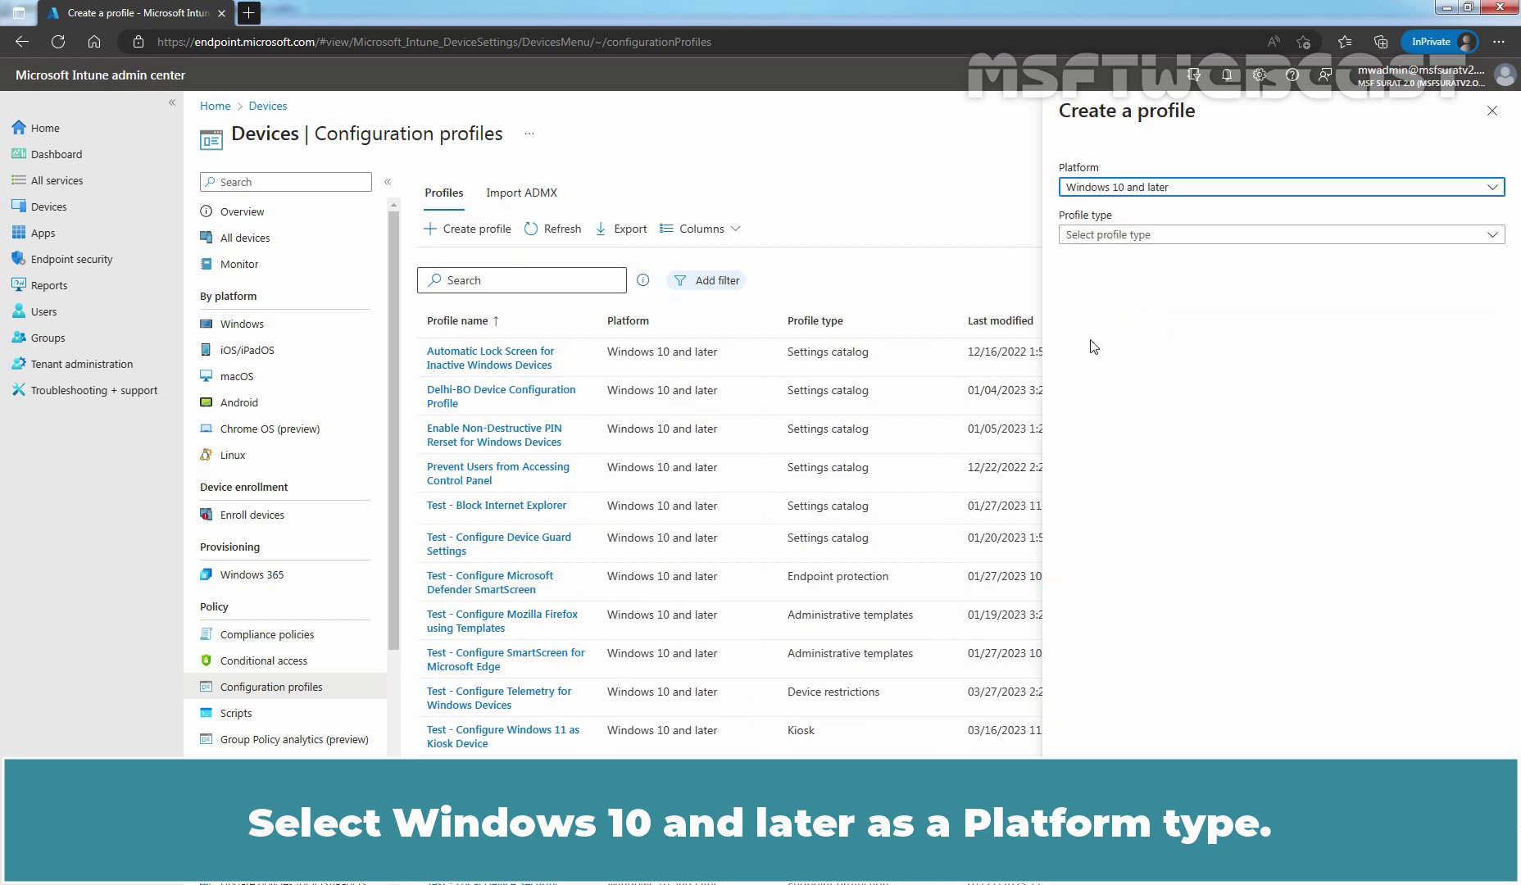
left_click(1091, 236)
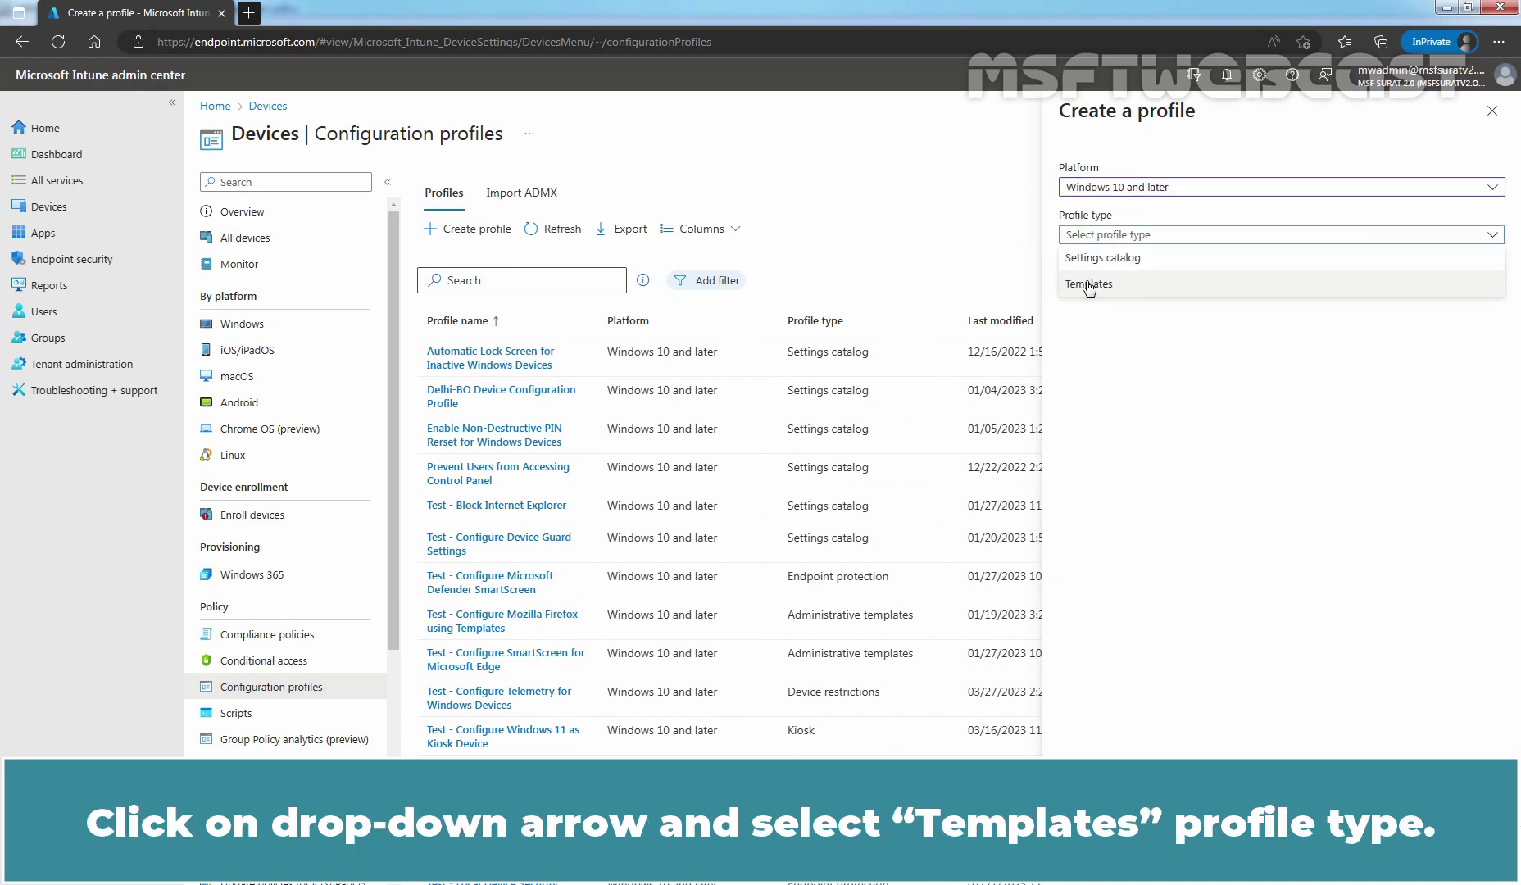
left_click(1090, 285)
scroll(1180, 476, "down", 3)
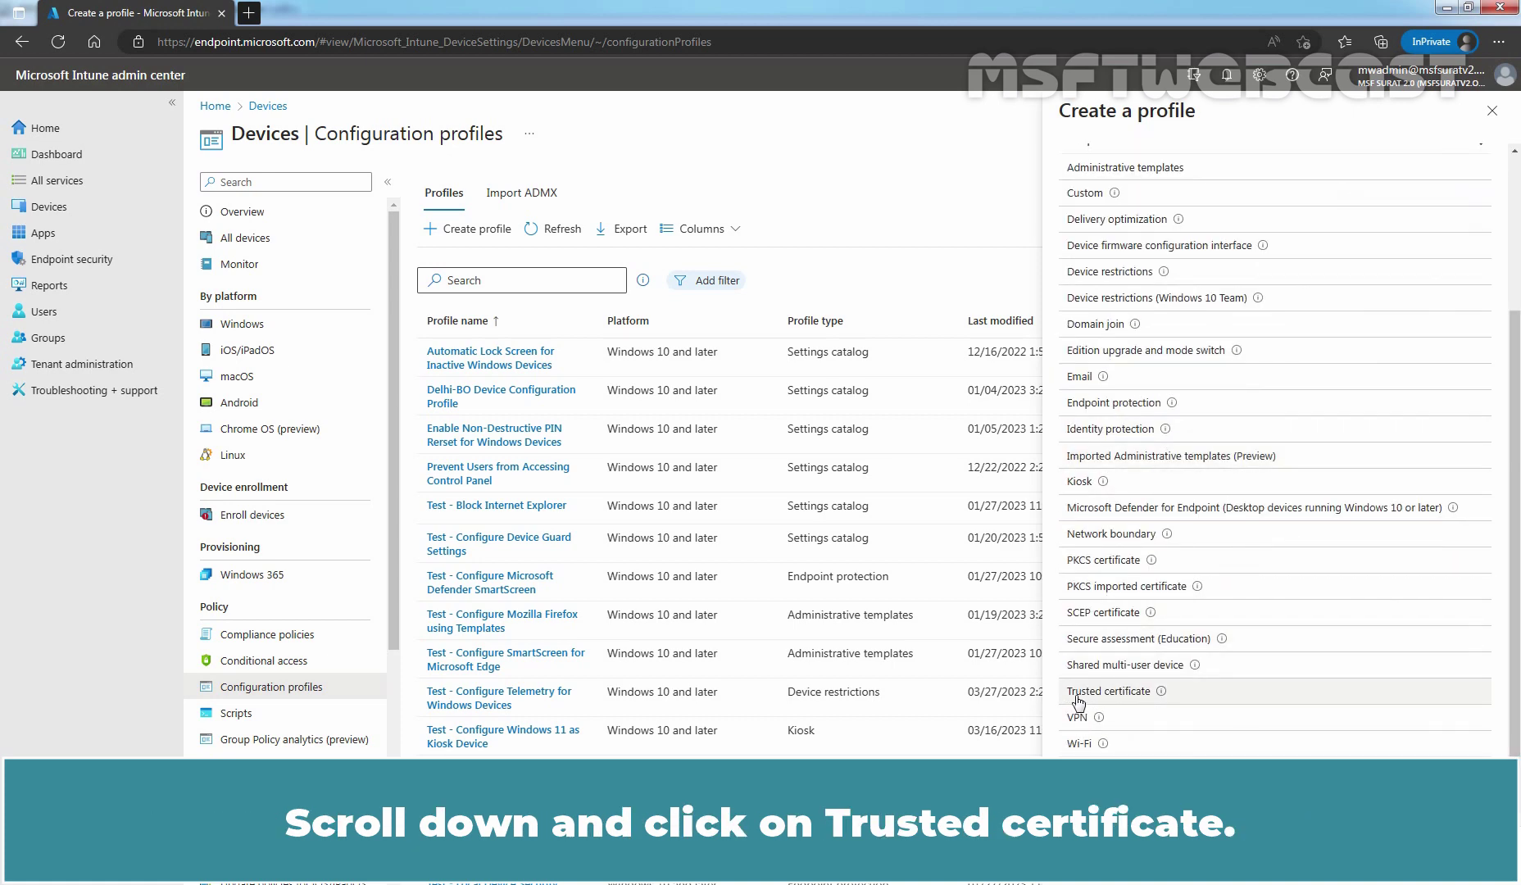
left_click(1119, 699)
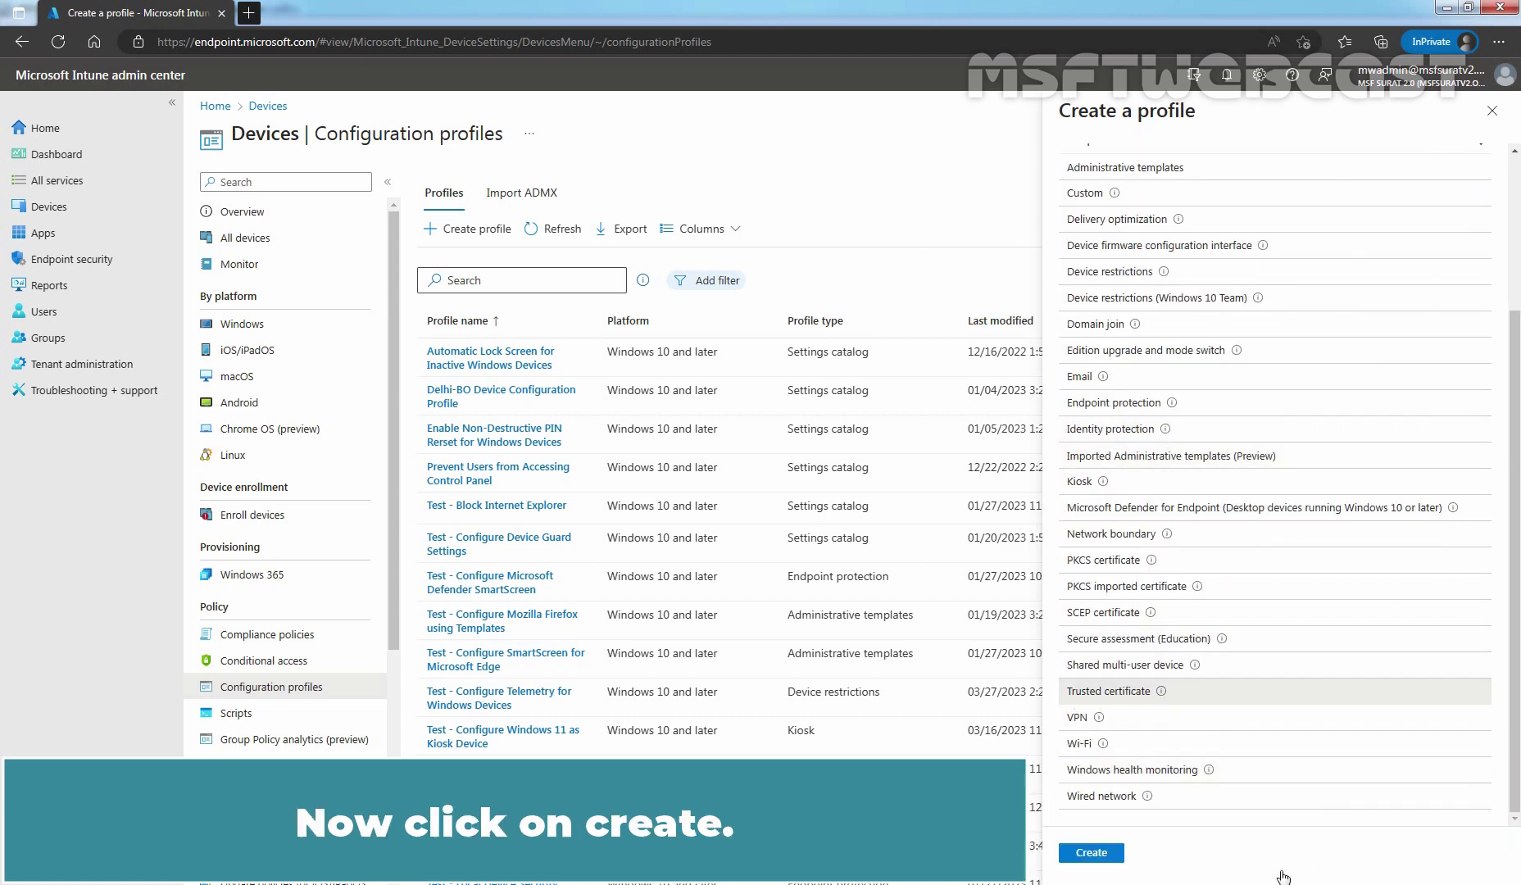
Start the Trusted certificate profile and name it 'Test - Deploy Self-signed Certificate' with a description.
left_click(1088, 856)
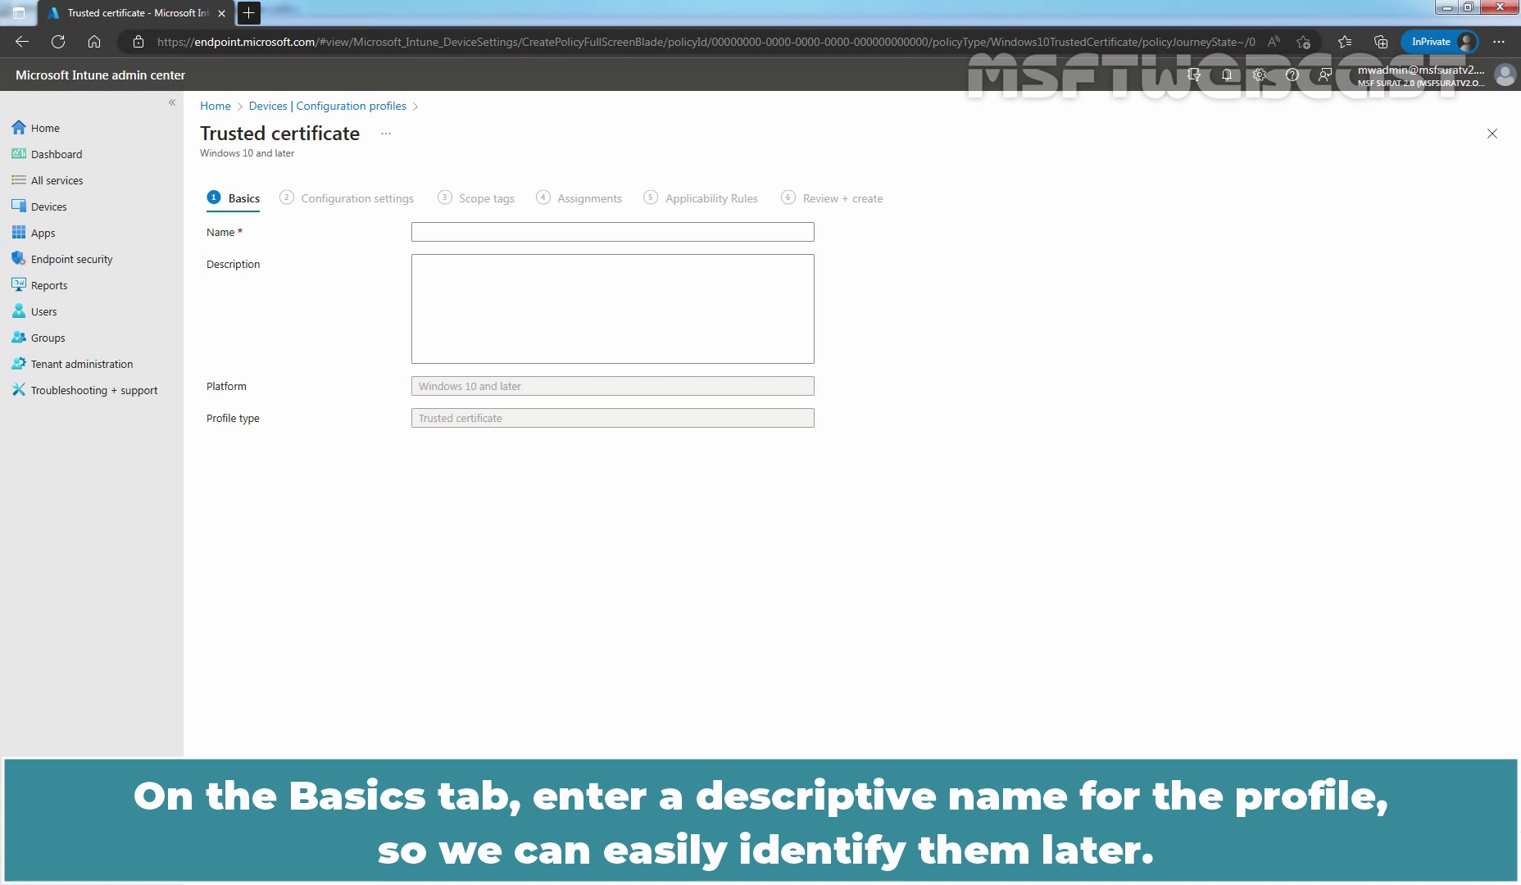
left_click(533, 231)
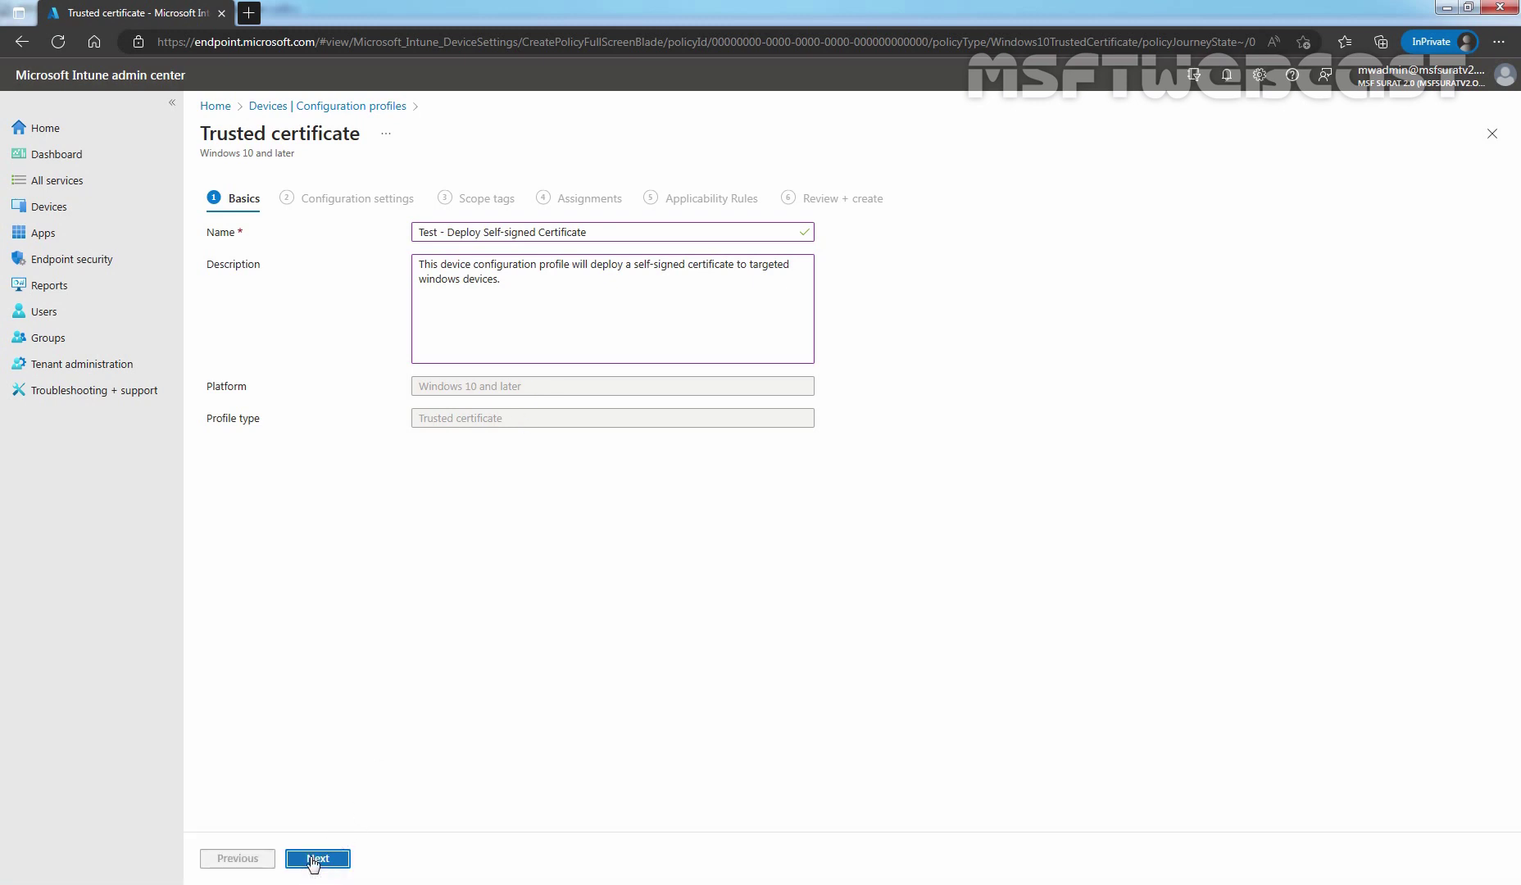
Upload IIS_SSC2.cer as the certificate and keep Computer certificate store - Root as destination.
left_click(315, 859)
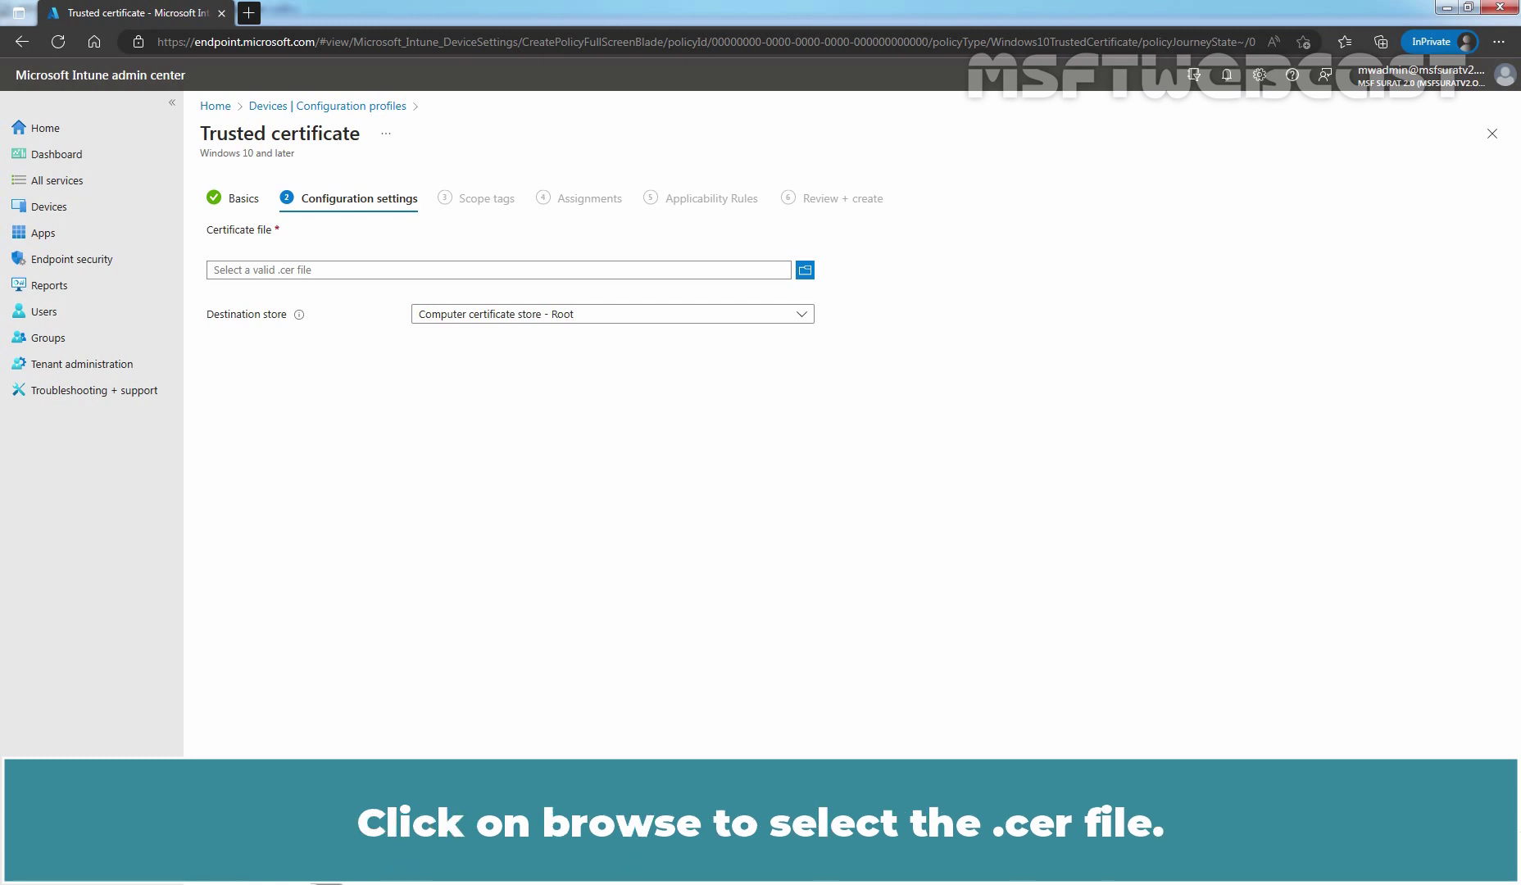
left_click(805, 272)
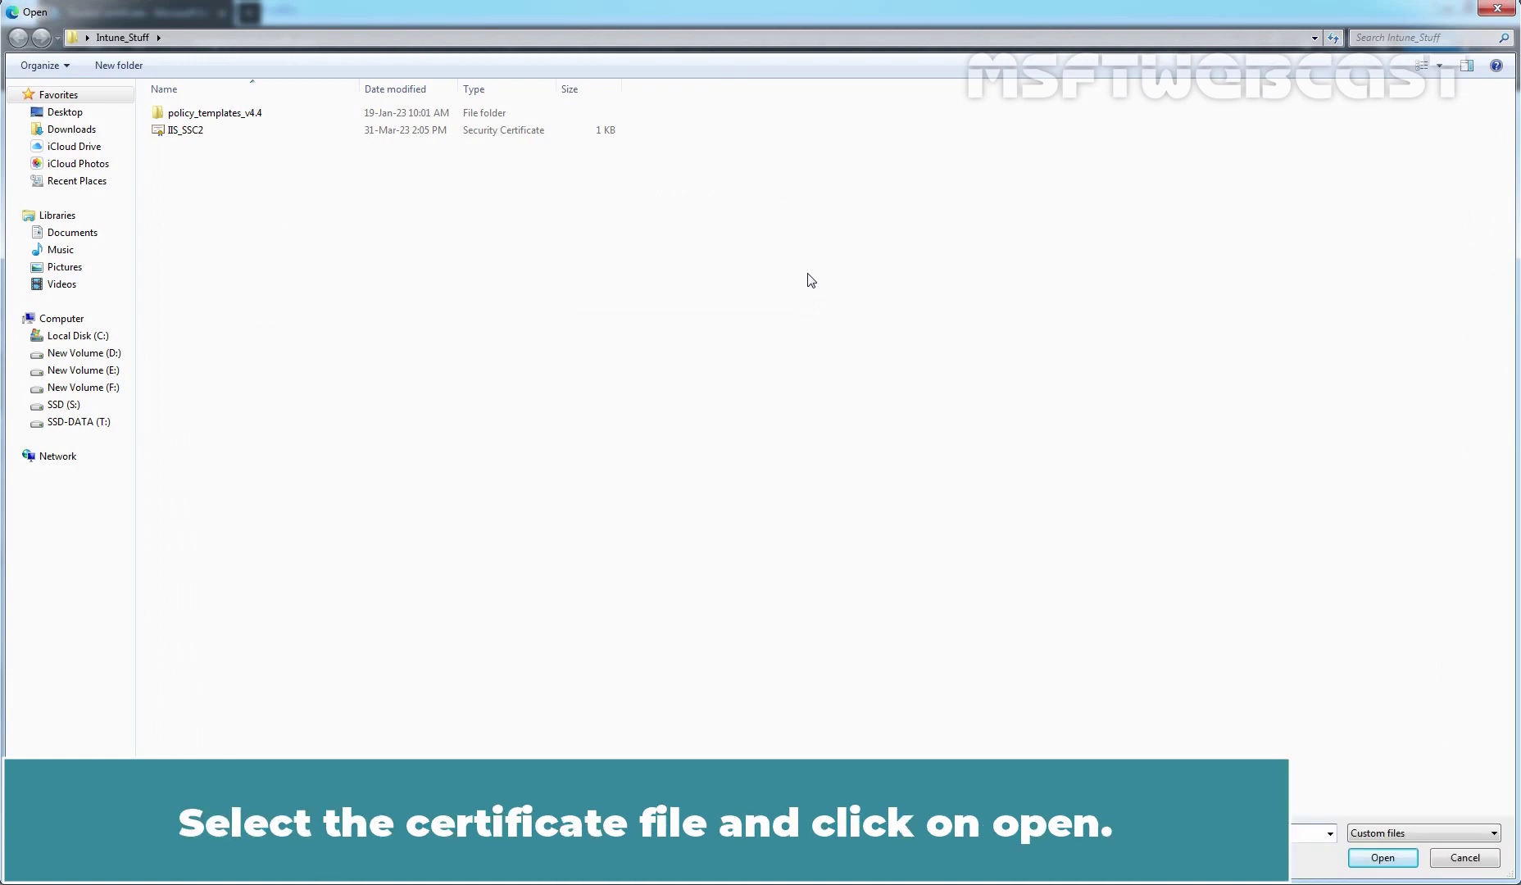
left_click(182, 130)
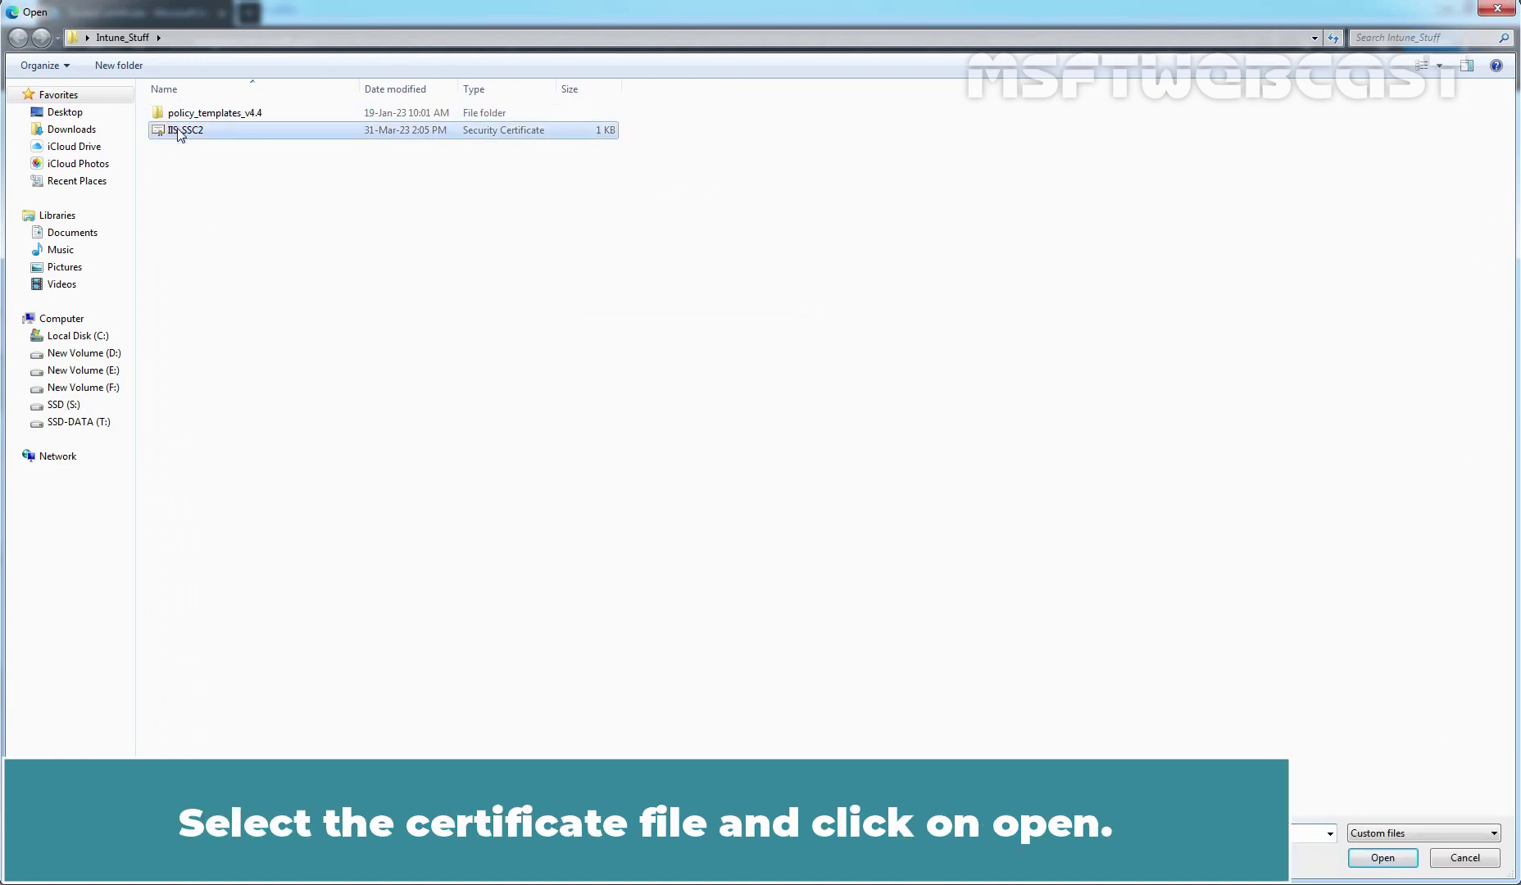
left_click(1381, 862)
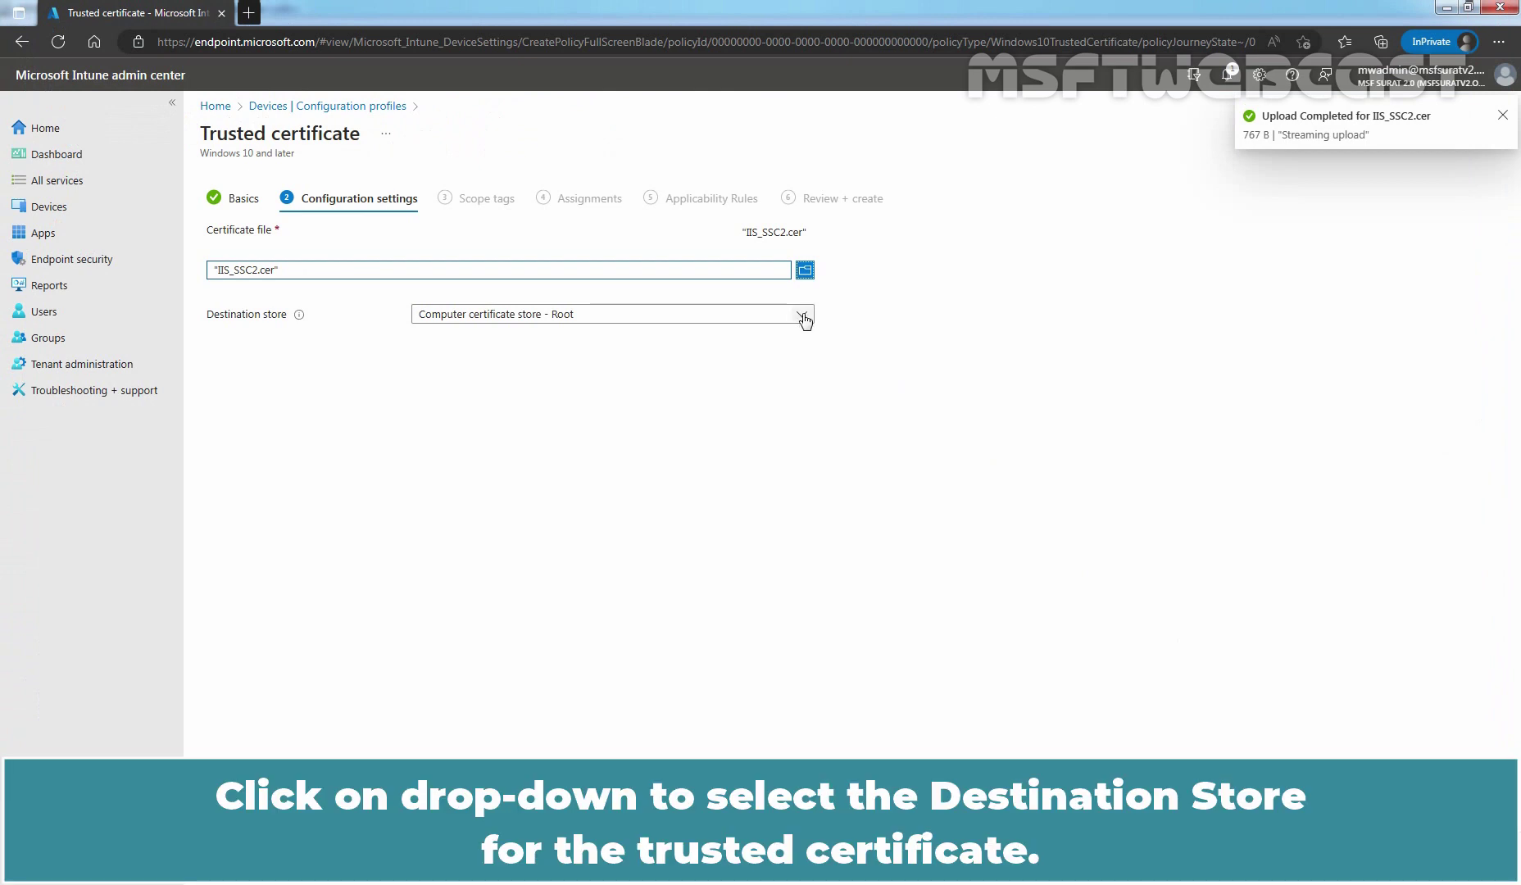
left_click(802, 316)
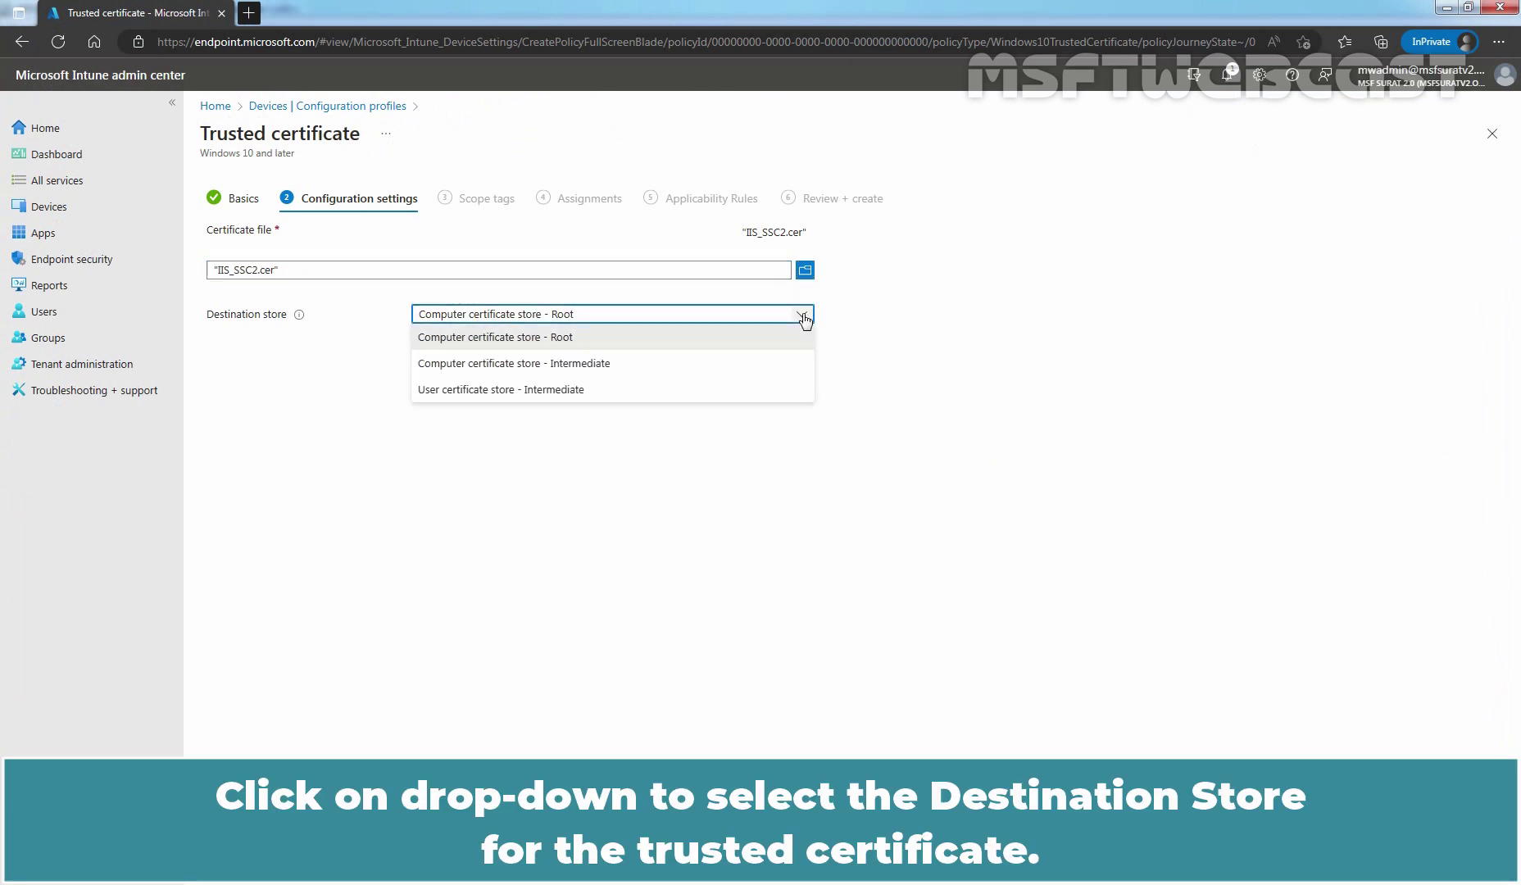
left_click(524, 339)
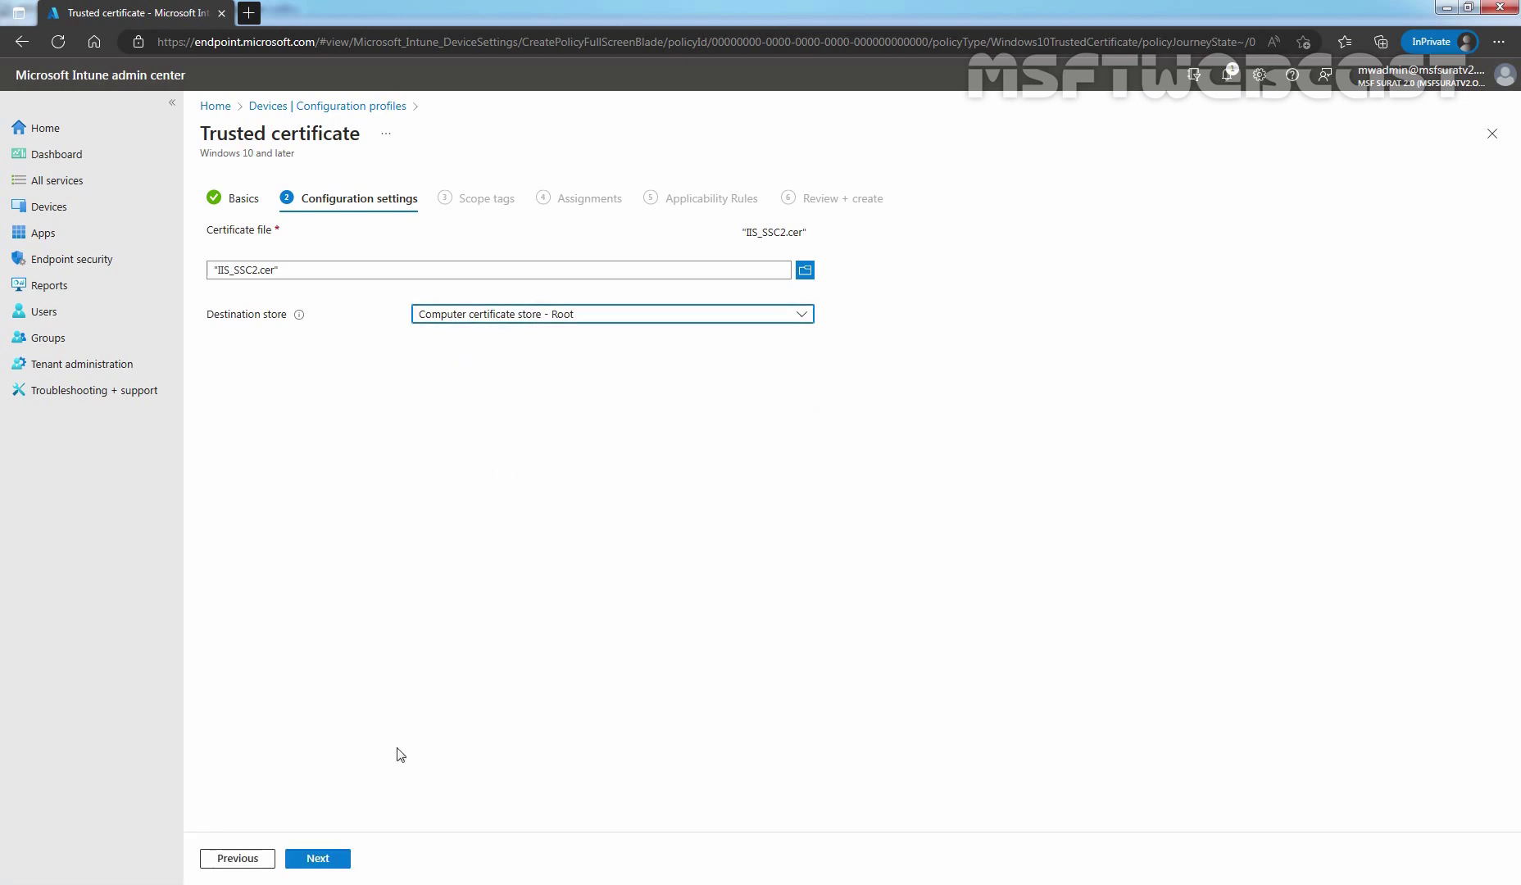
left_click(326, 861)
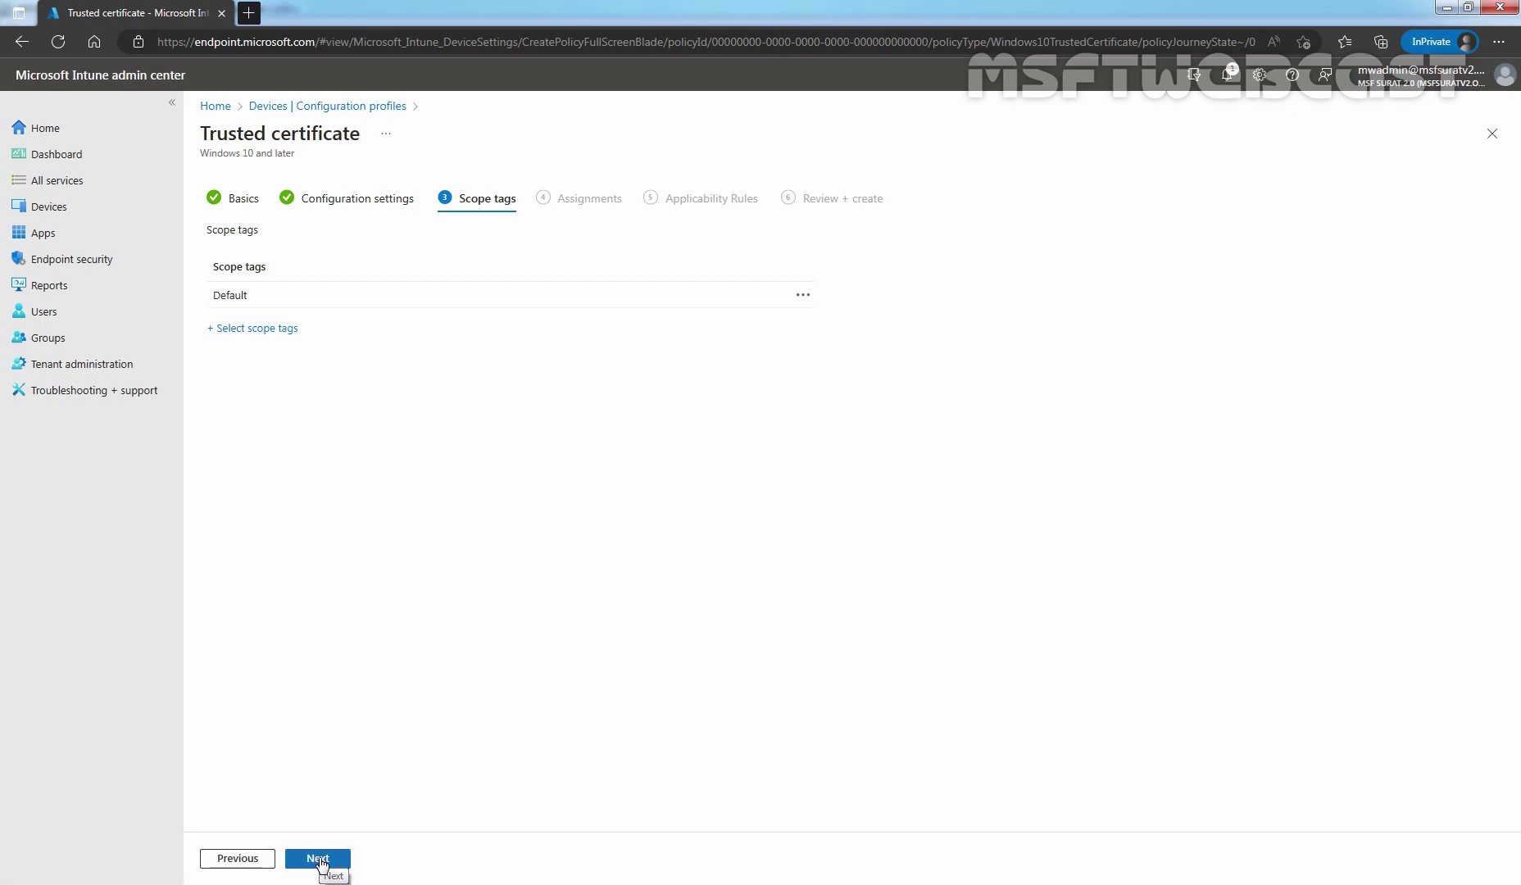
Keep the Default scope tag and assign the profile to the Test_WinClient group.
left_click(318, 859)
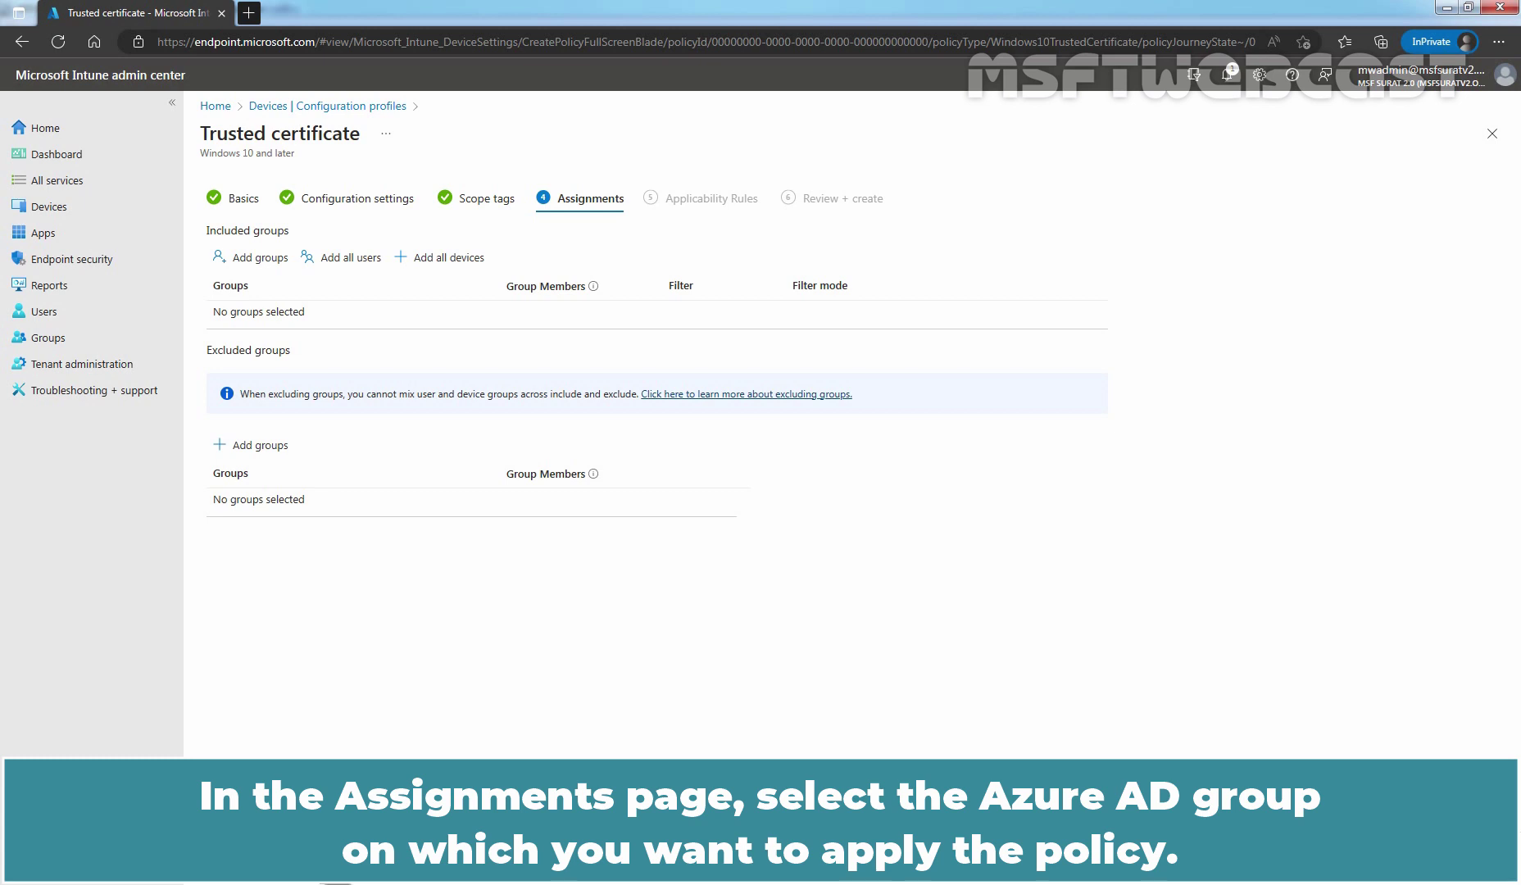
left_click(255, 259)
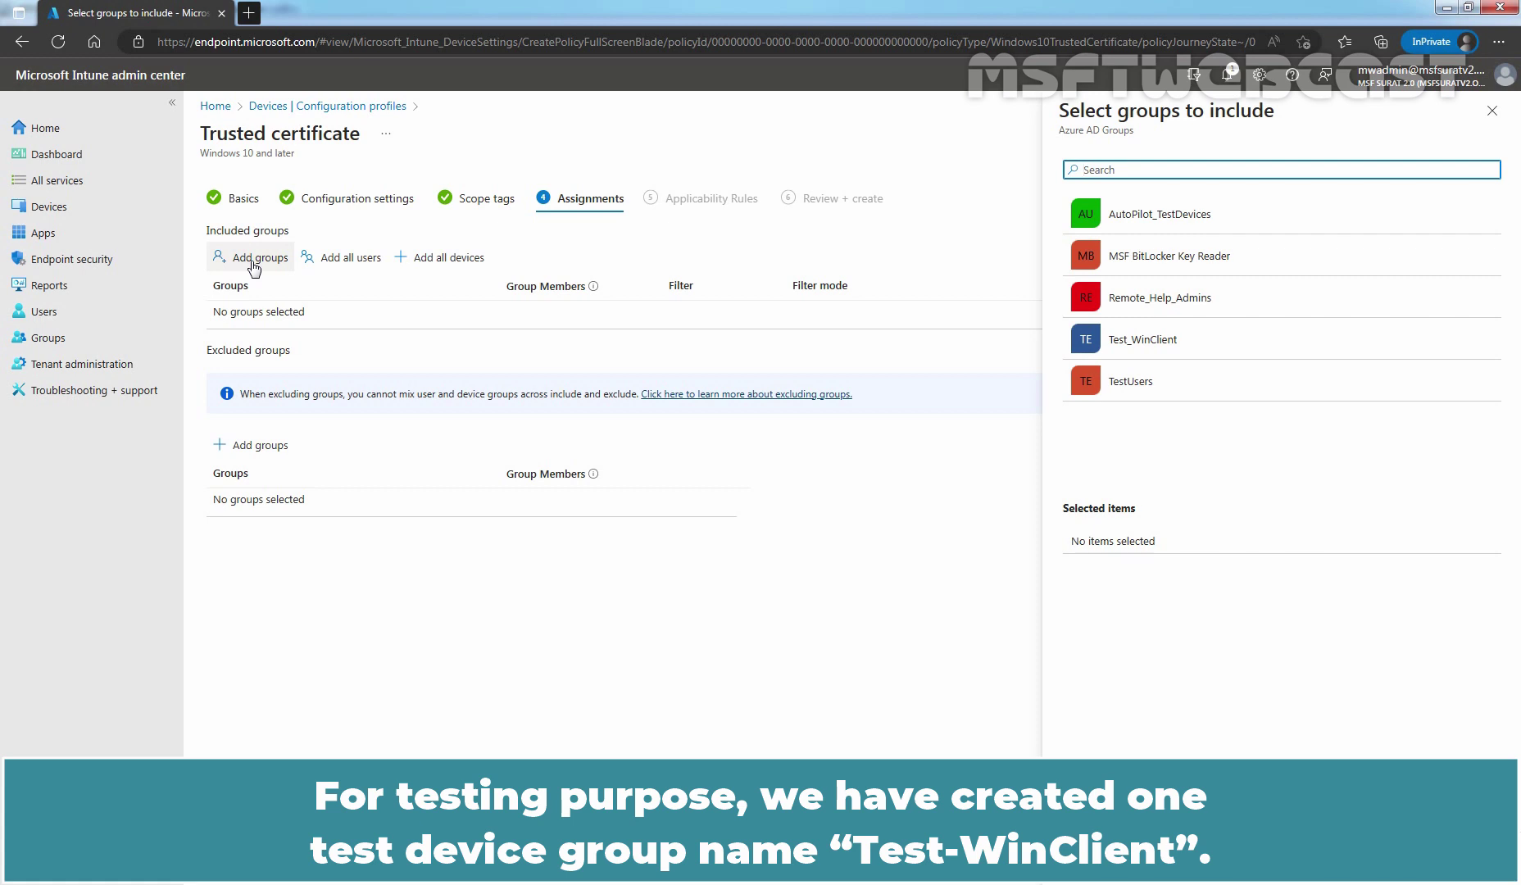
left_click(1117, 340)
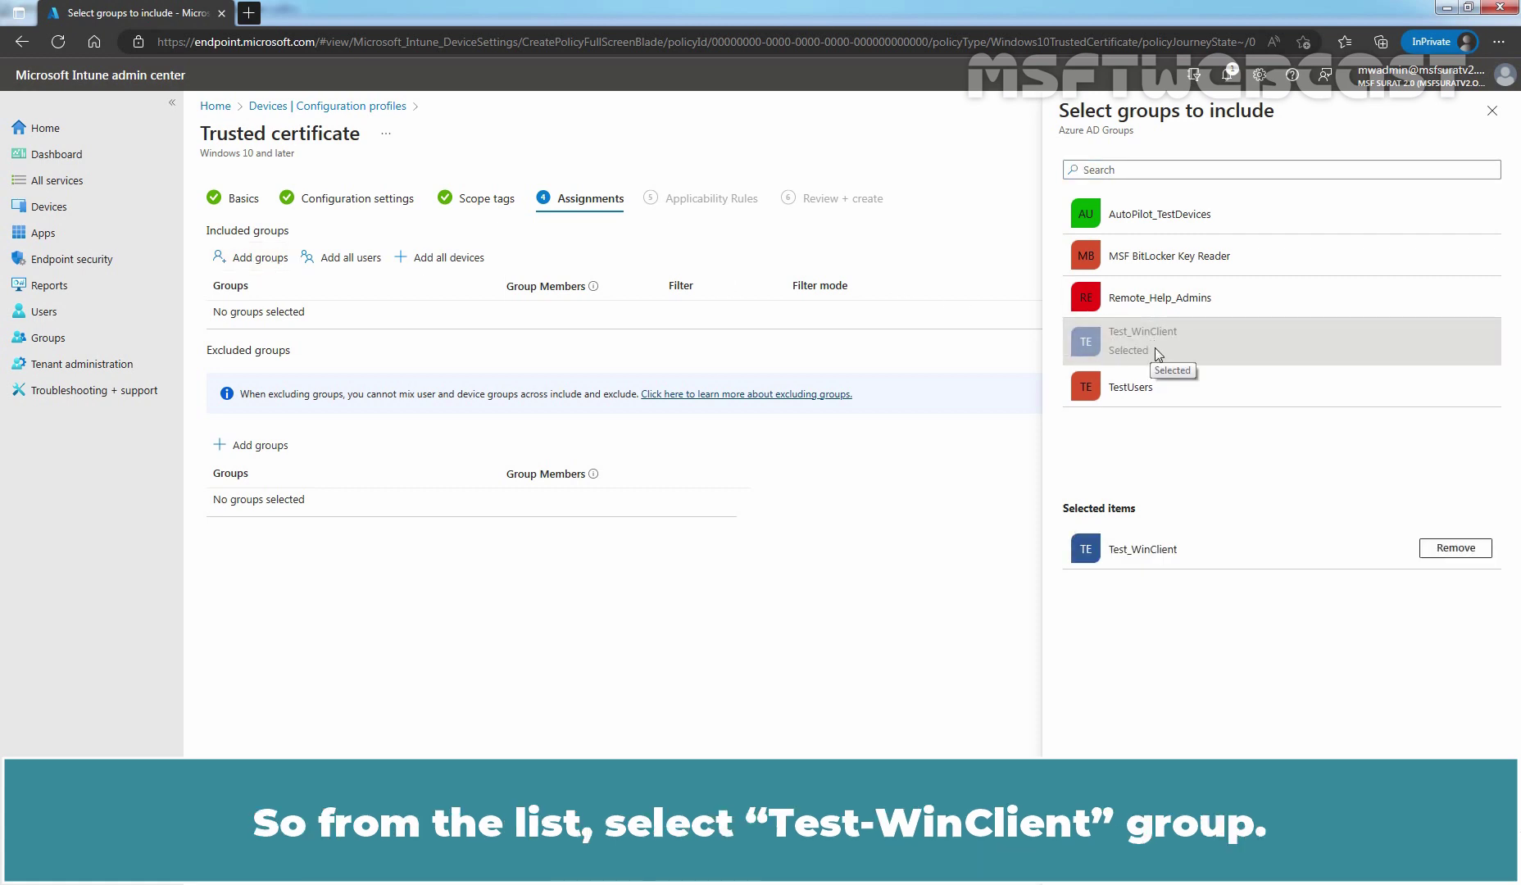
left_click(1092, 859)
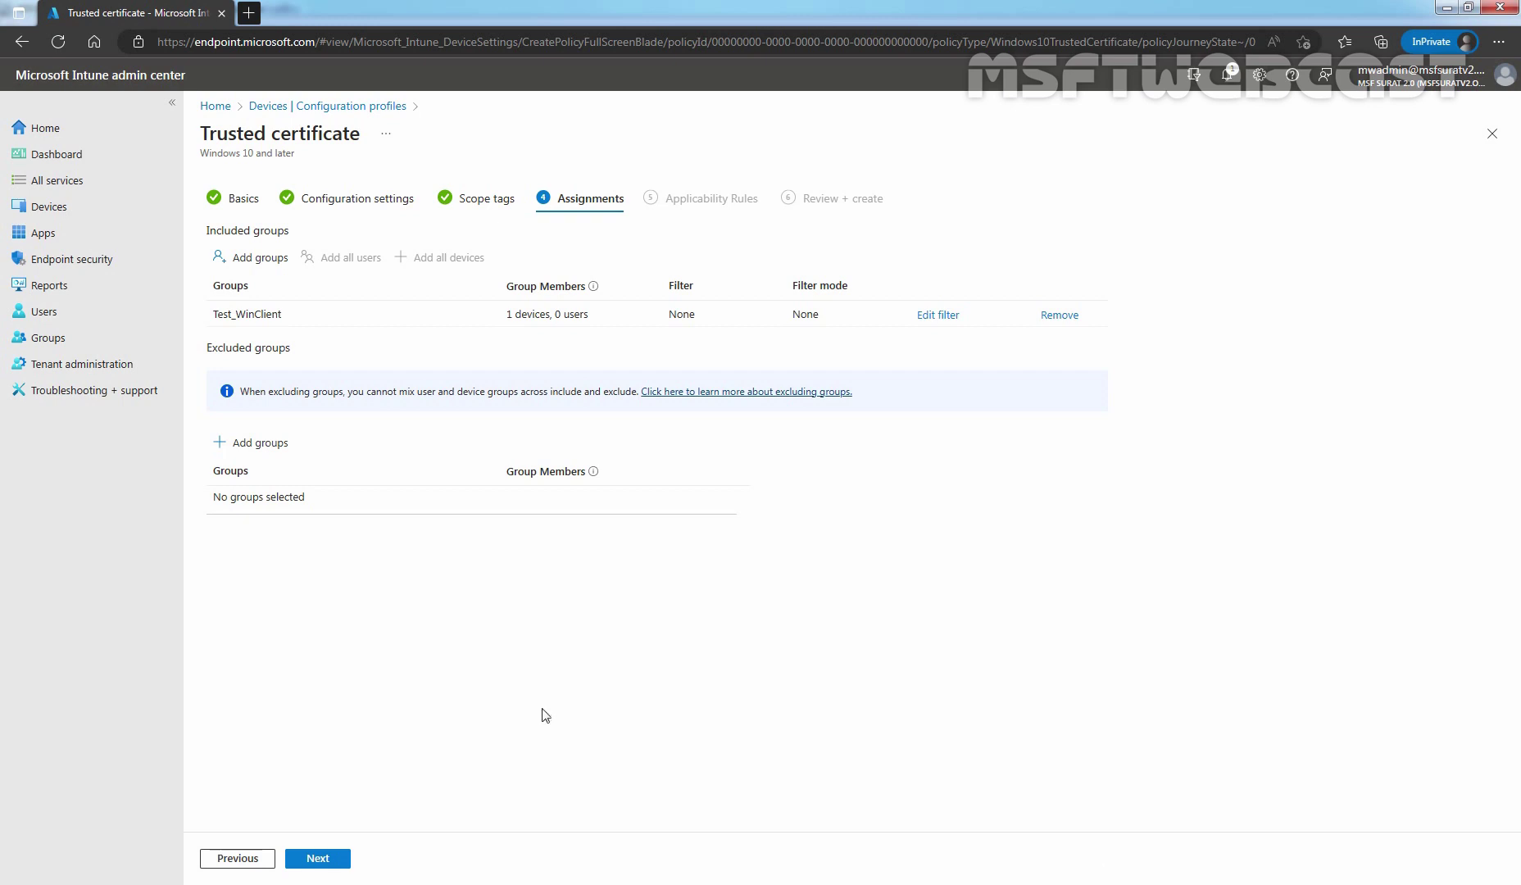
left_click(327, 858)
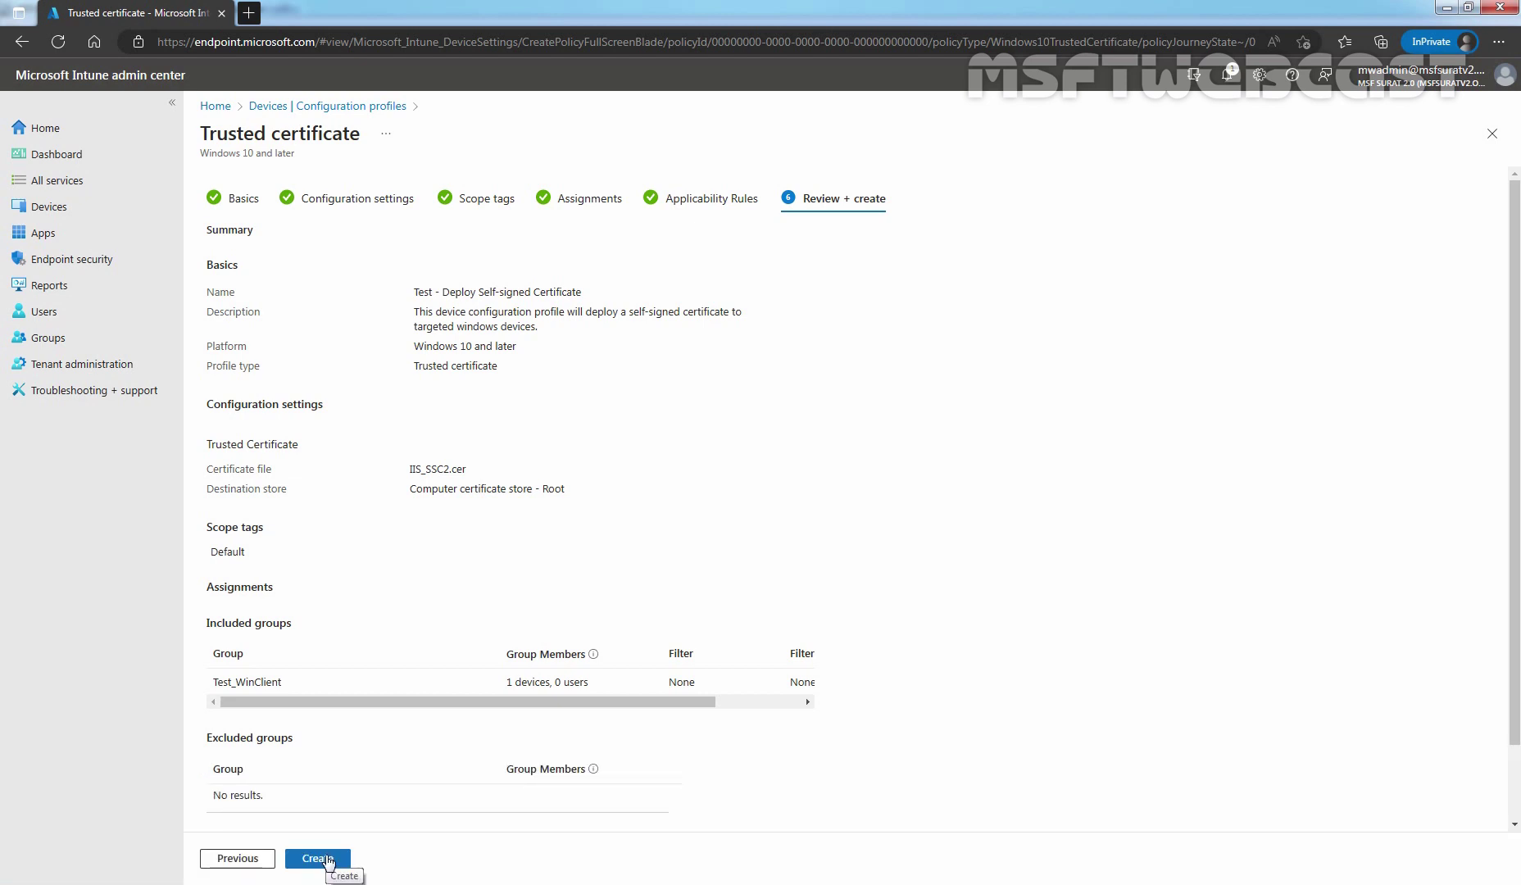
Review the summary and create the 'Test - Deploy Self-signed Certificate' profile.
left_click(327, 861)
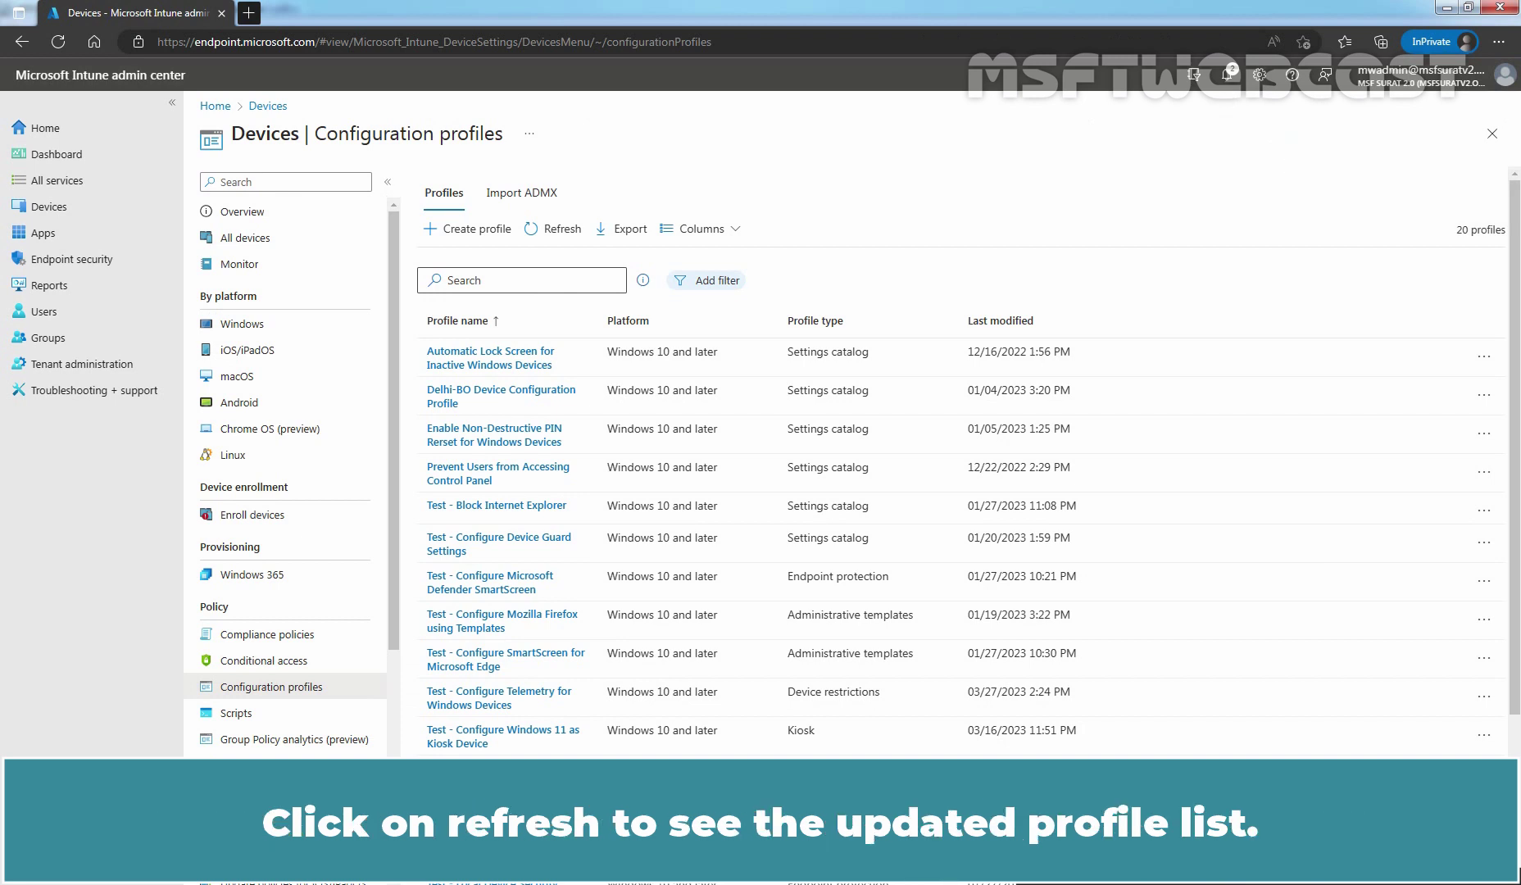
Refresh the configuration profiles list and sort it by Last modified, newest first.
left_click(551, 232)
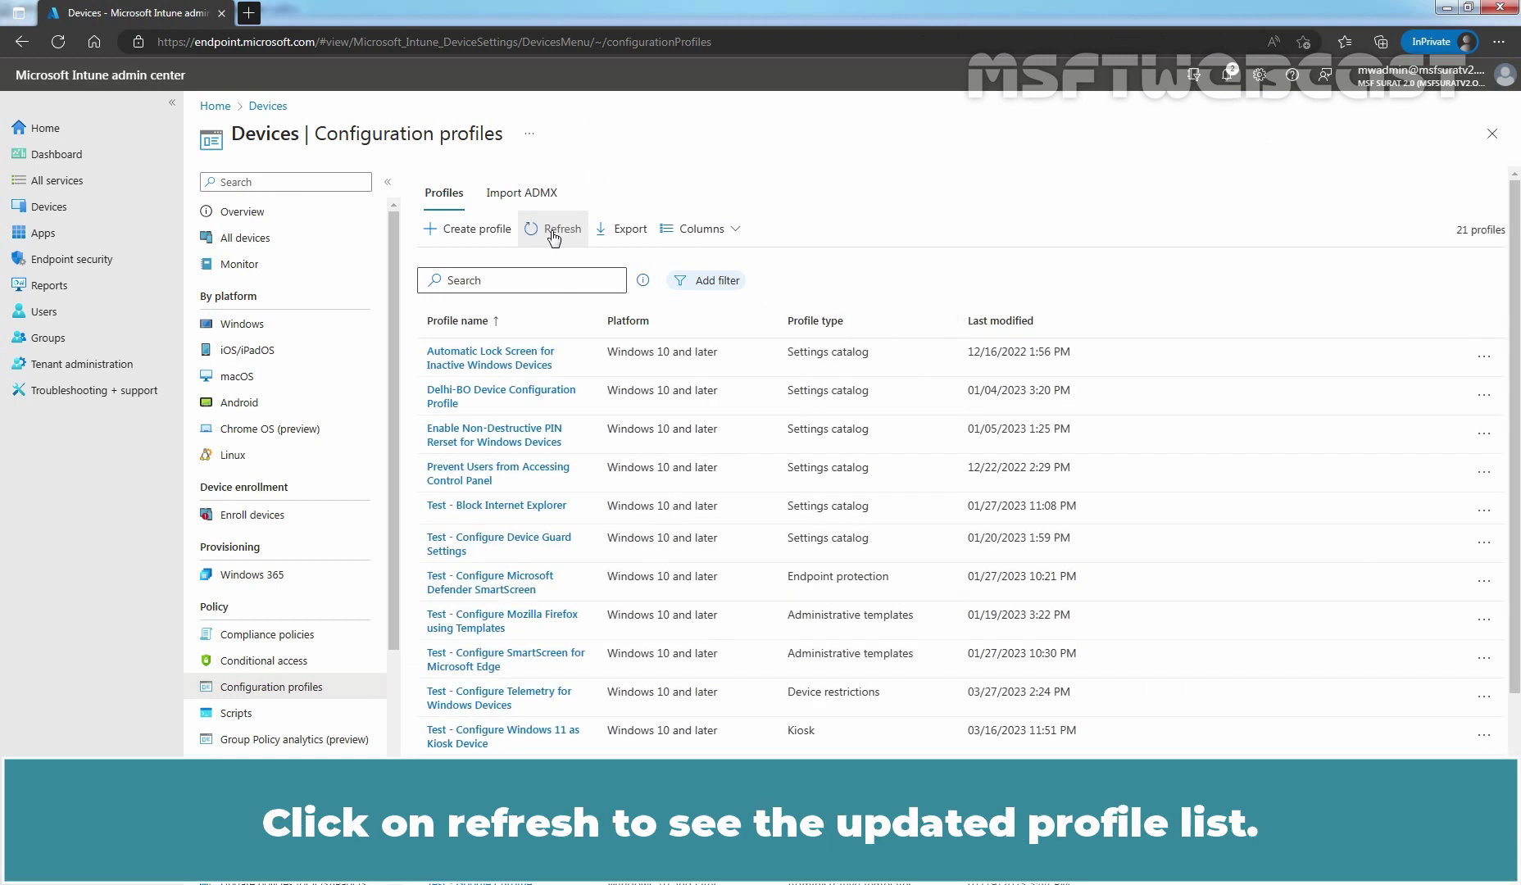
left_click(1000, 308)
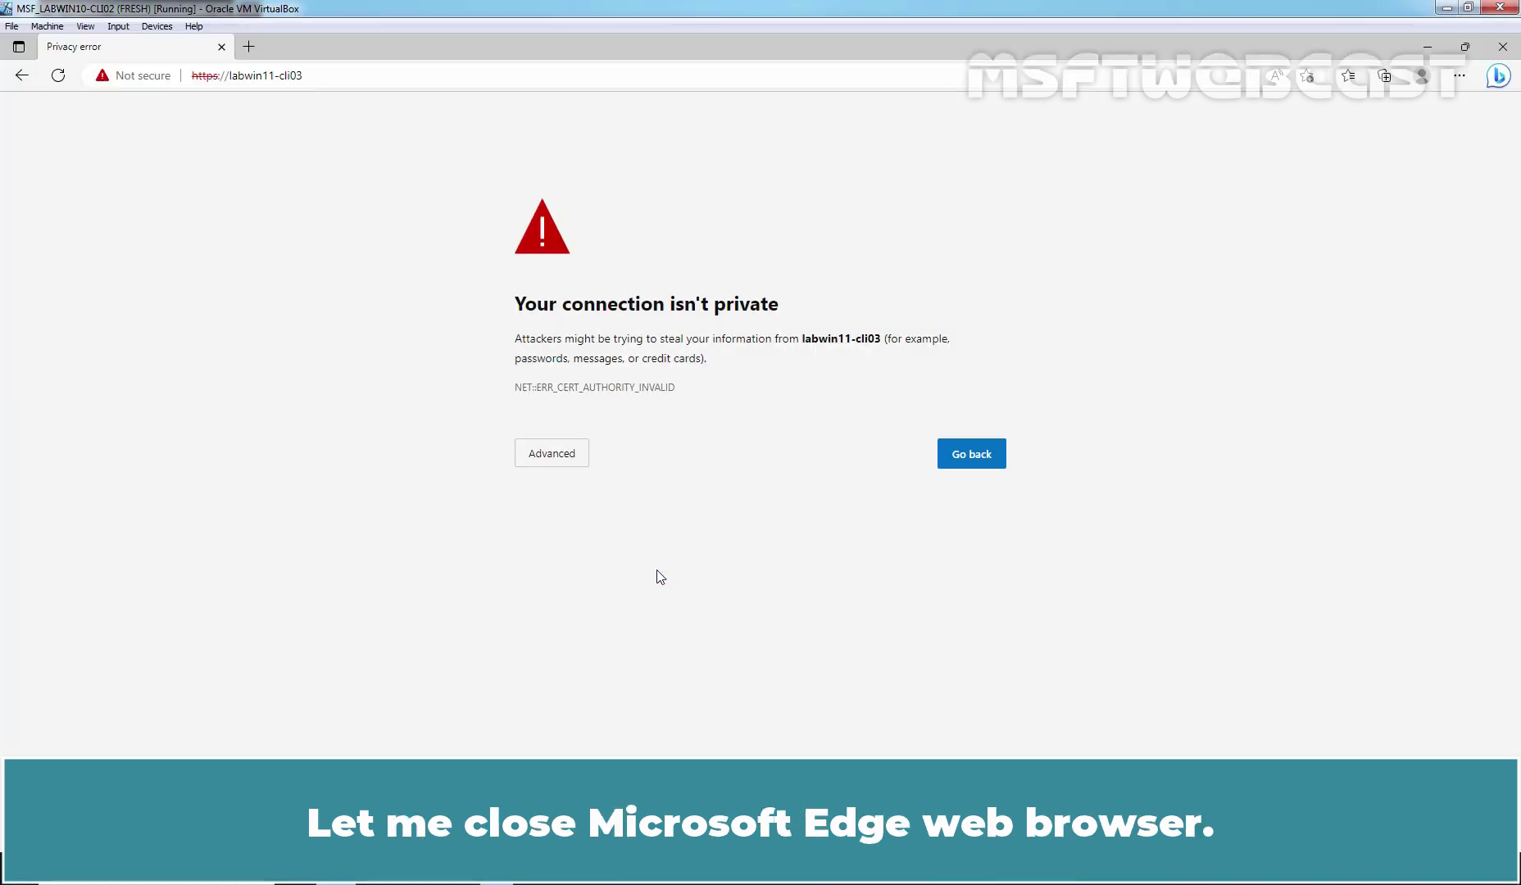
Close Edge and run a manual Intune sync from the Windows 10 Settings page.
left_click(1504, 47)
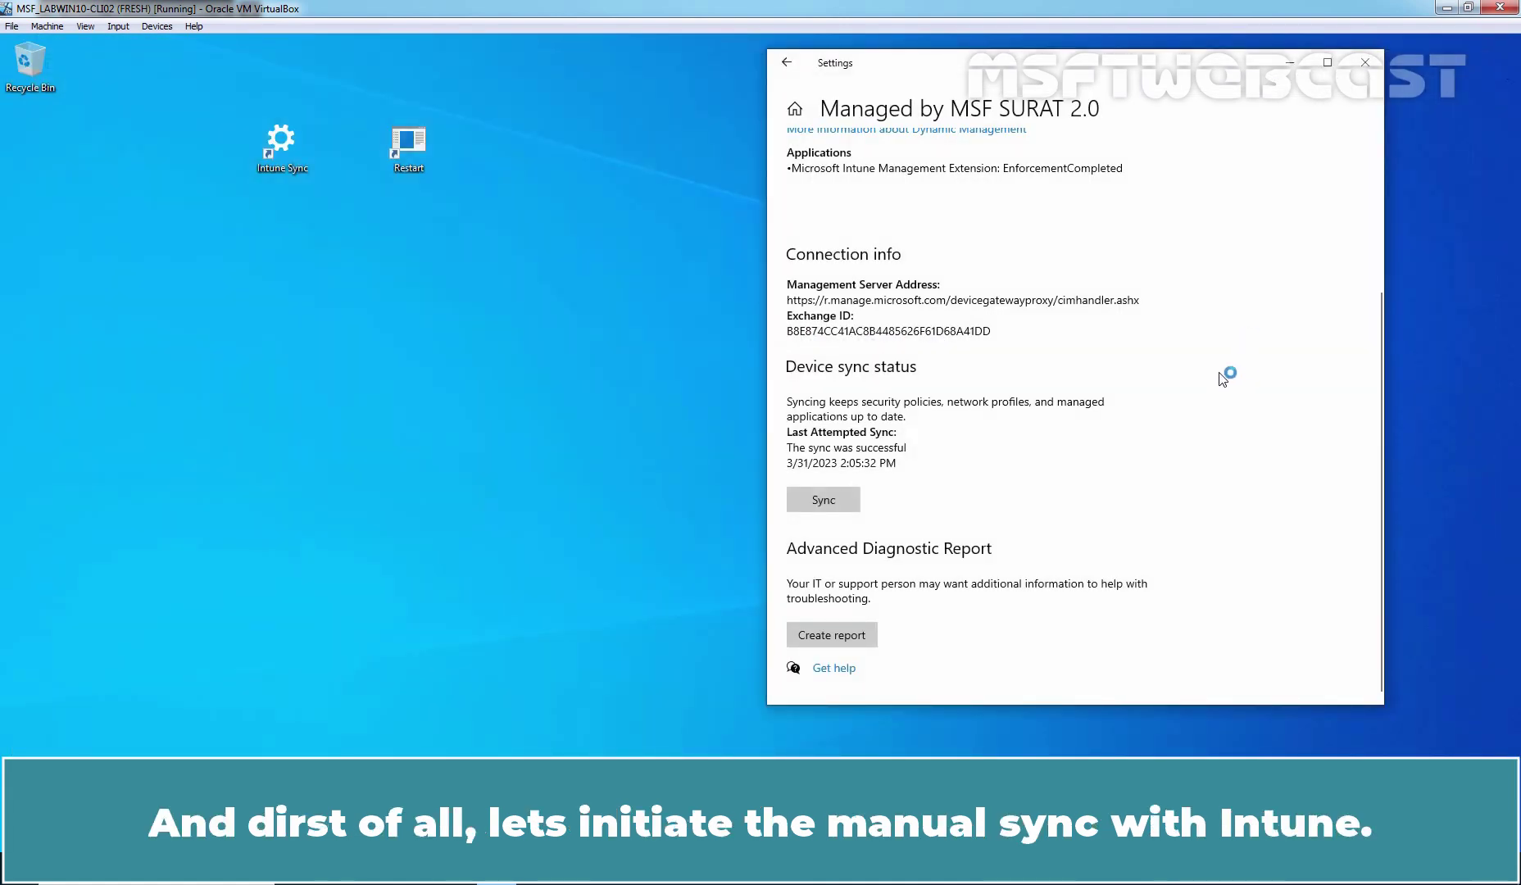
left_click(814, 502)
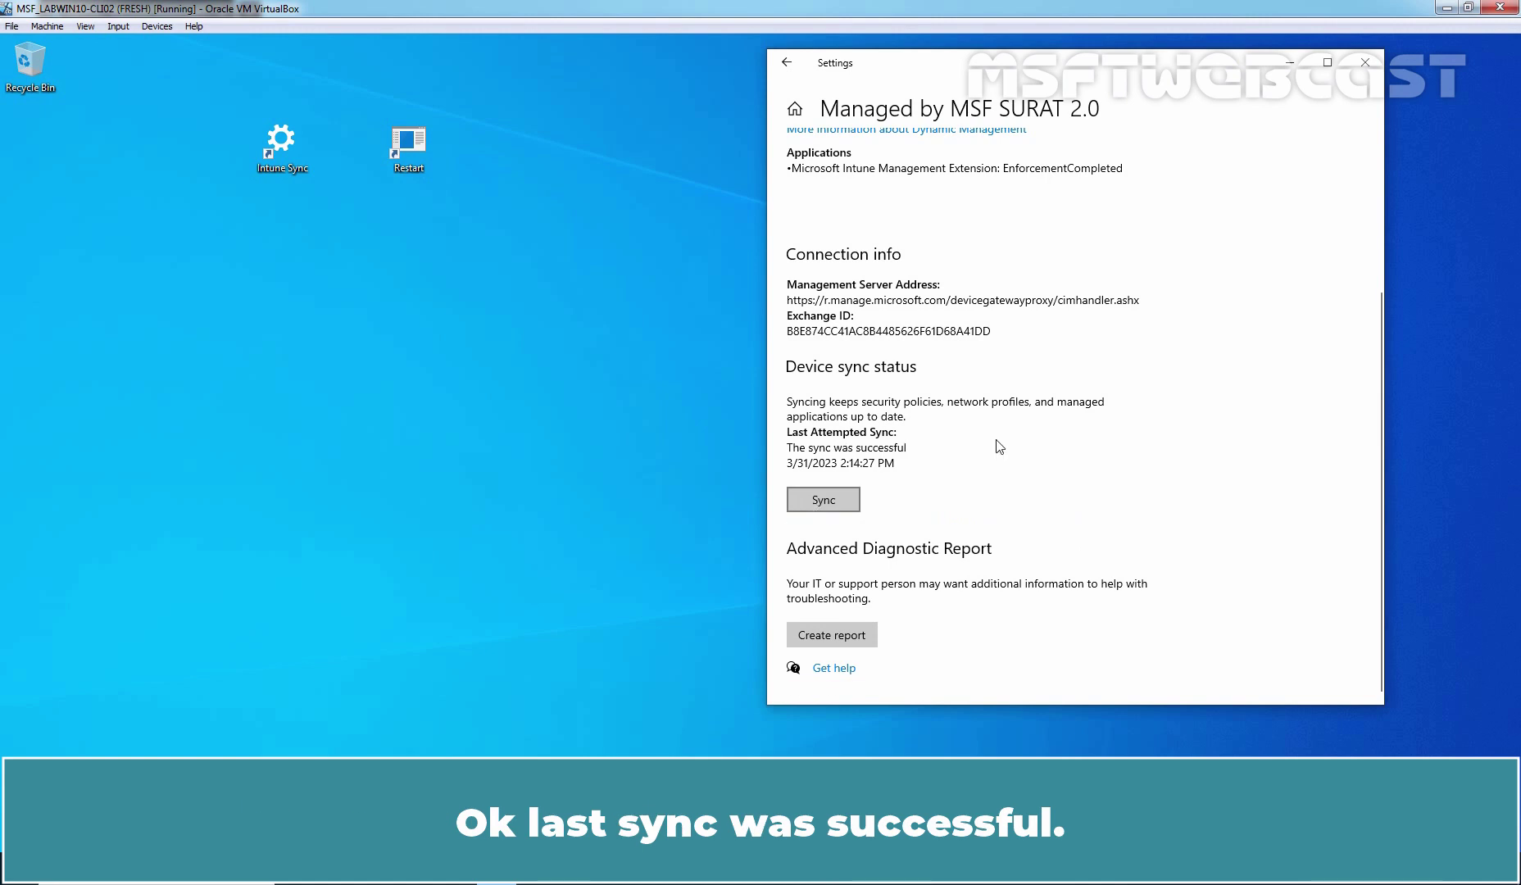
Close Settings, restart the Windows 10 VM, and sign back in with the PIN.
left_click(1364, 62)
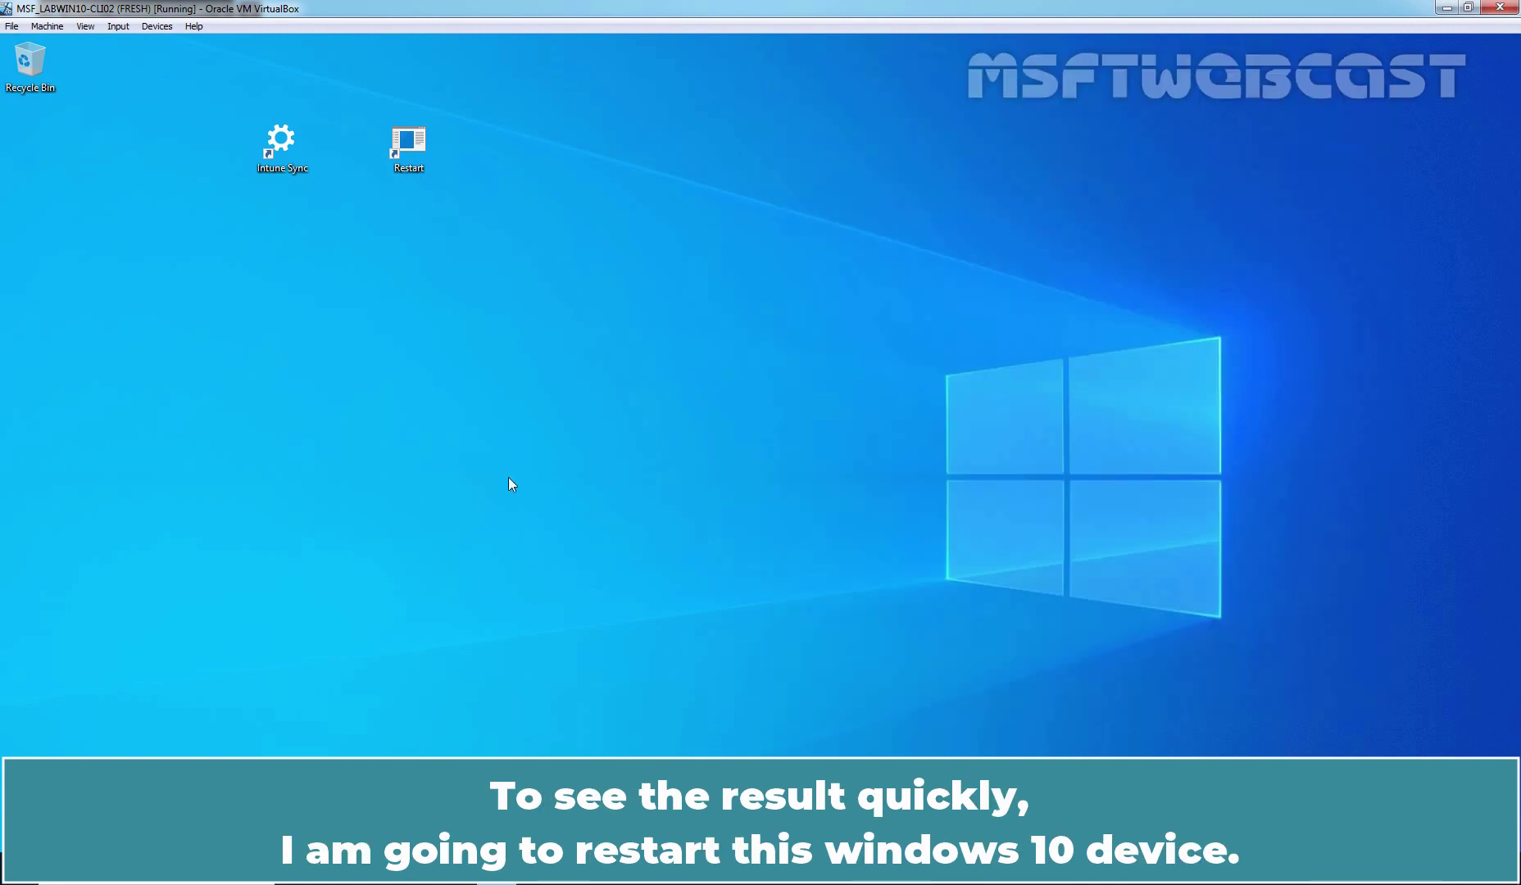
left_click(408, 155)
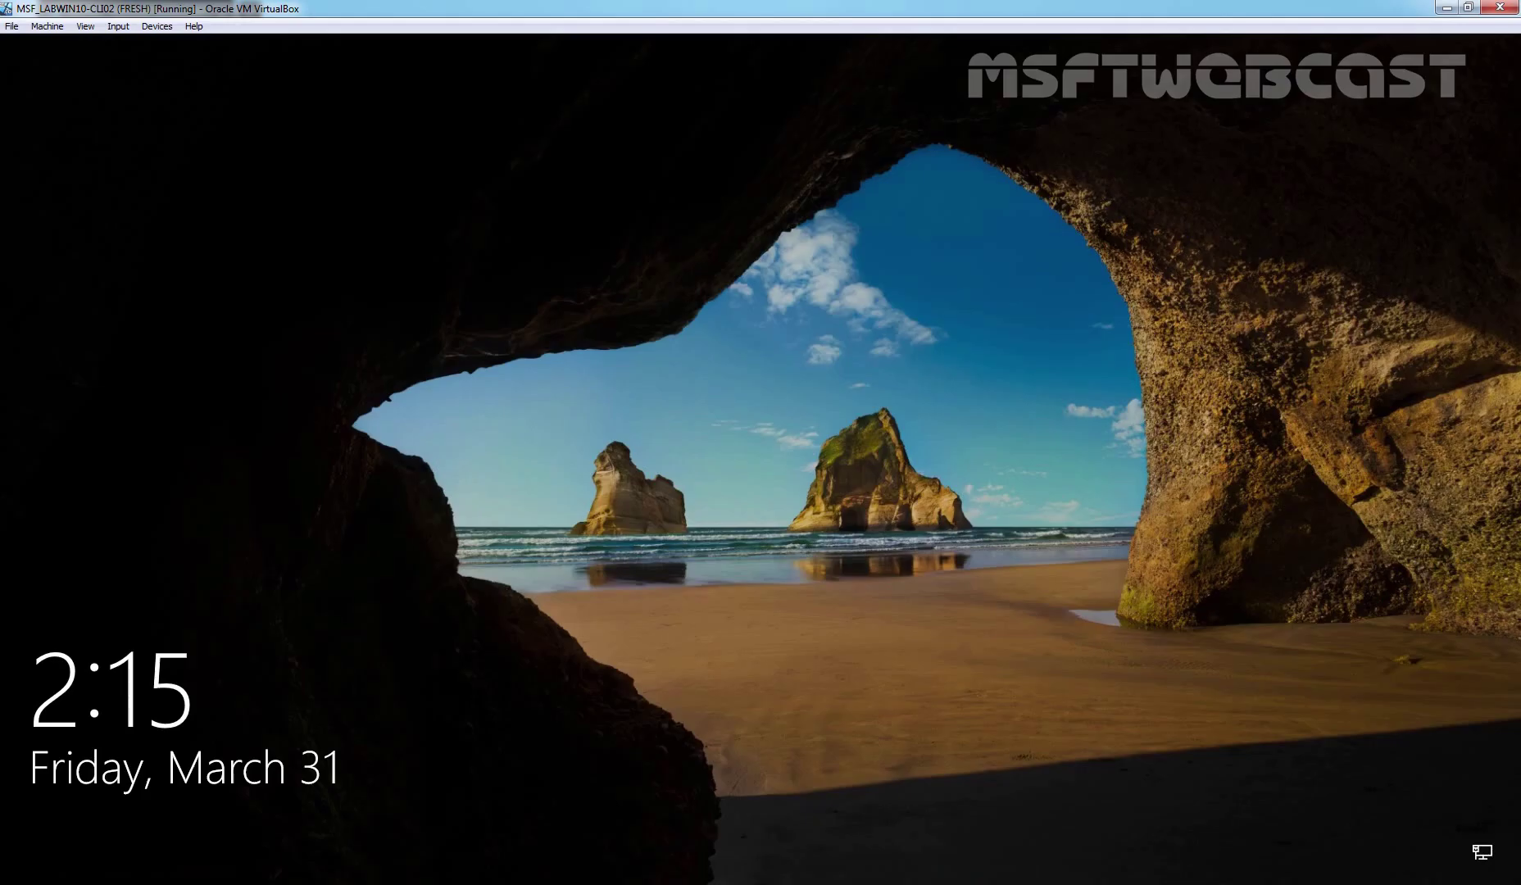
key("Return")
type("1234")
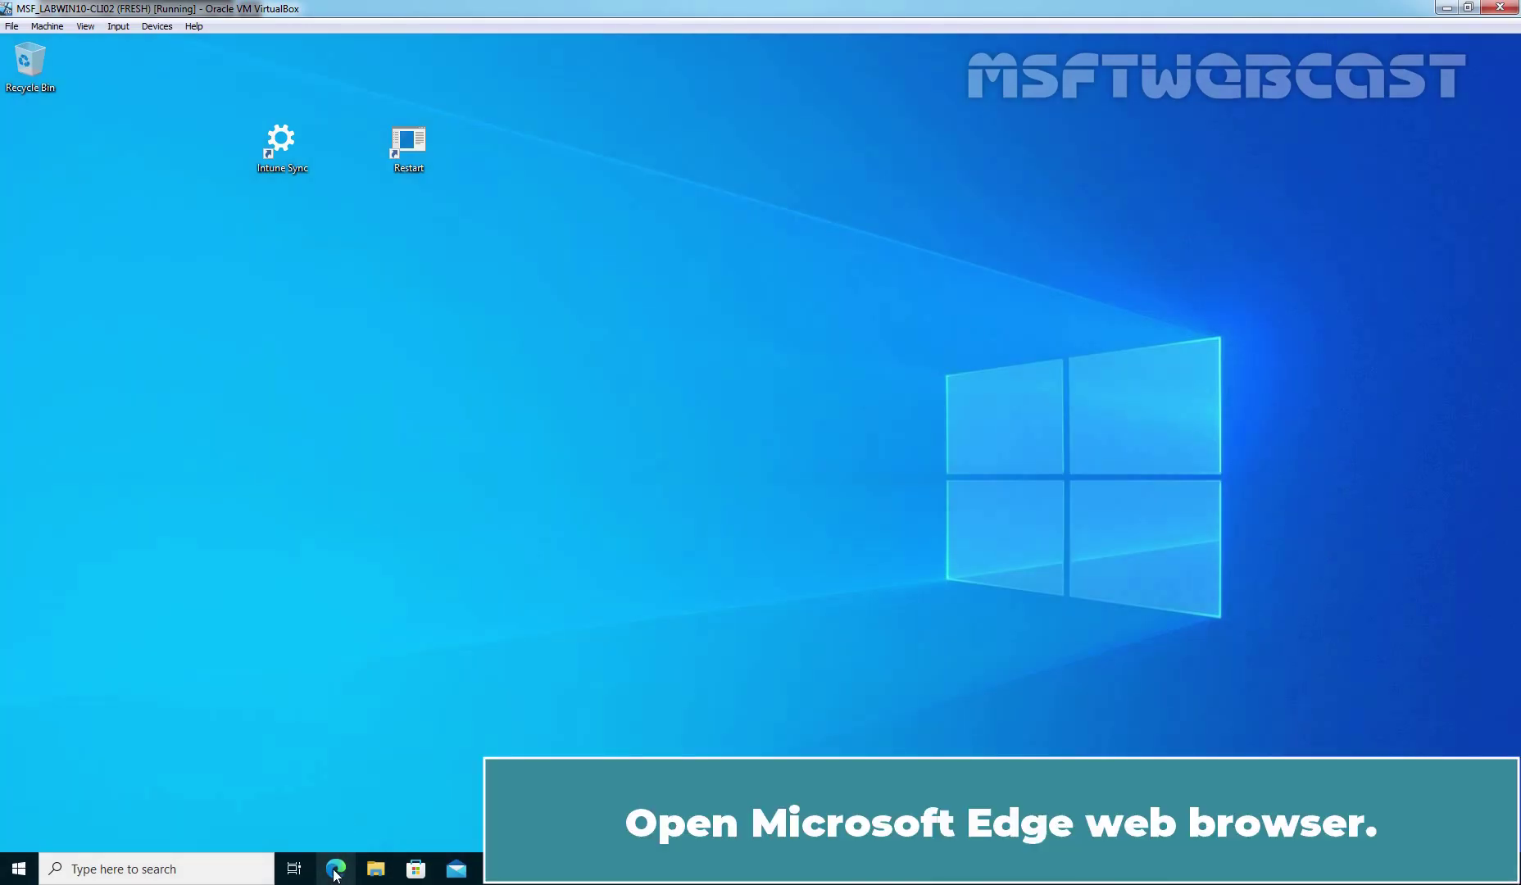
left_click(336, 870)
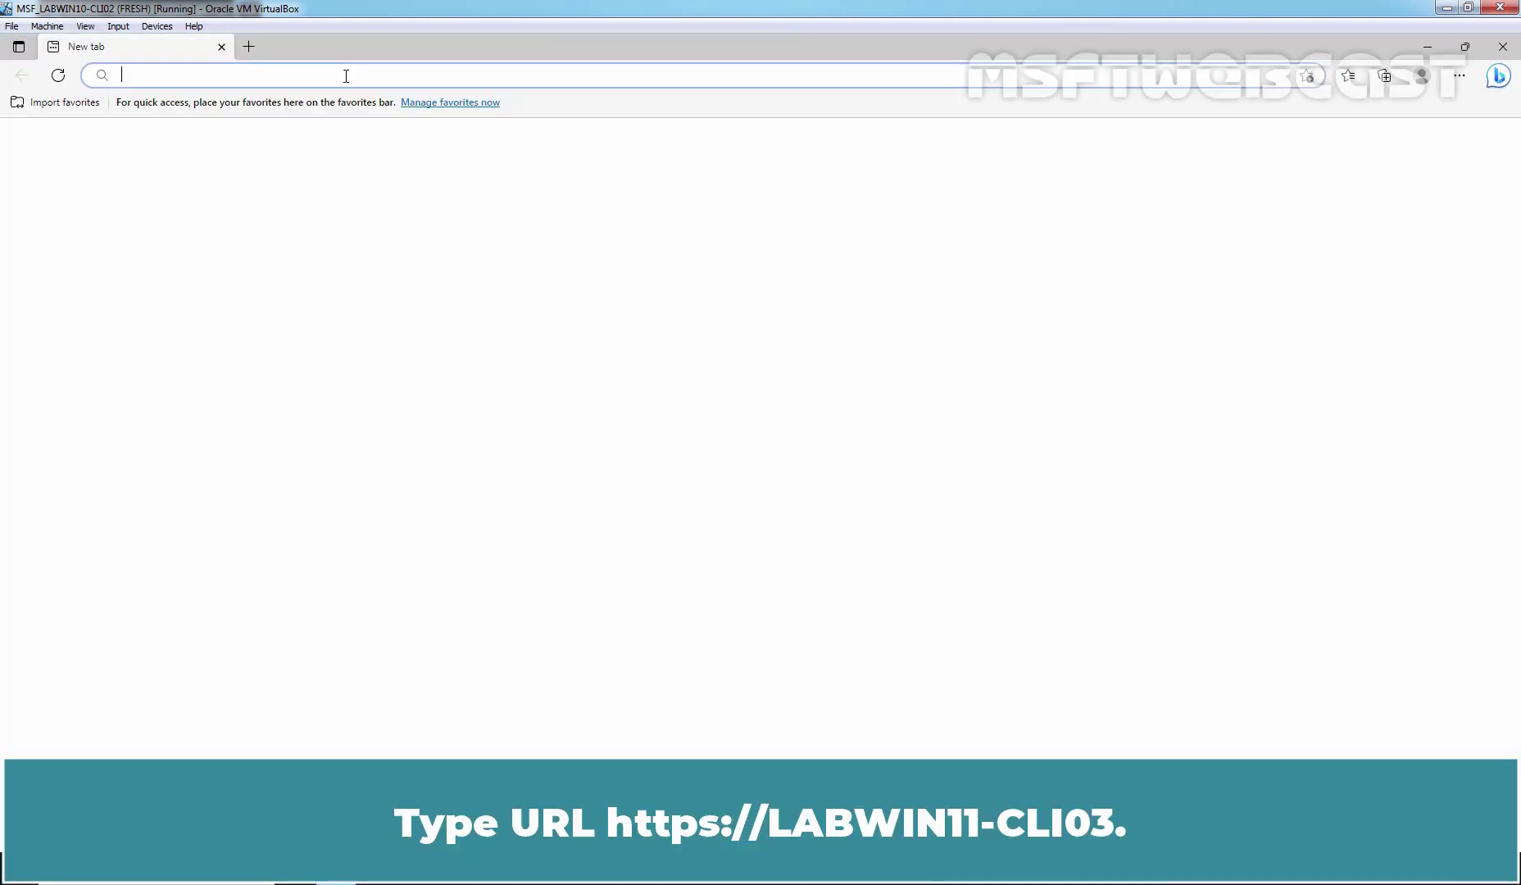
type("https://")
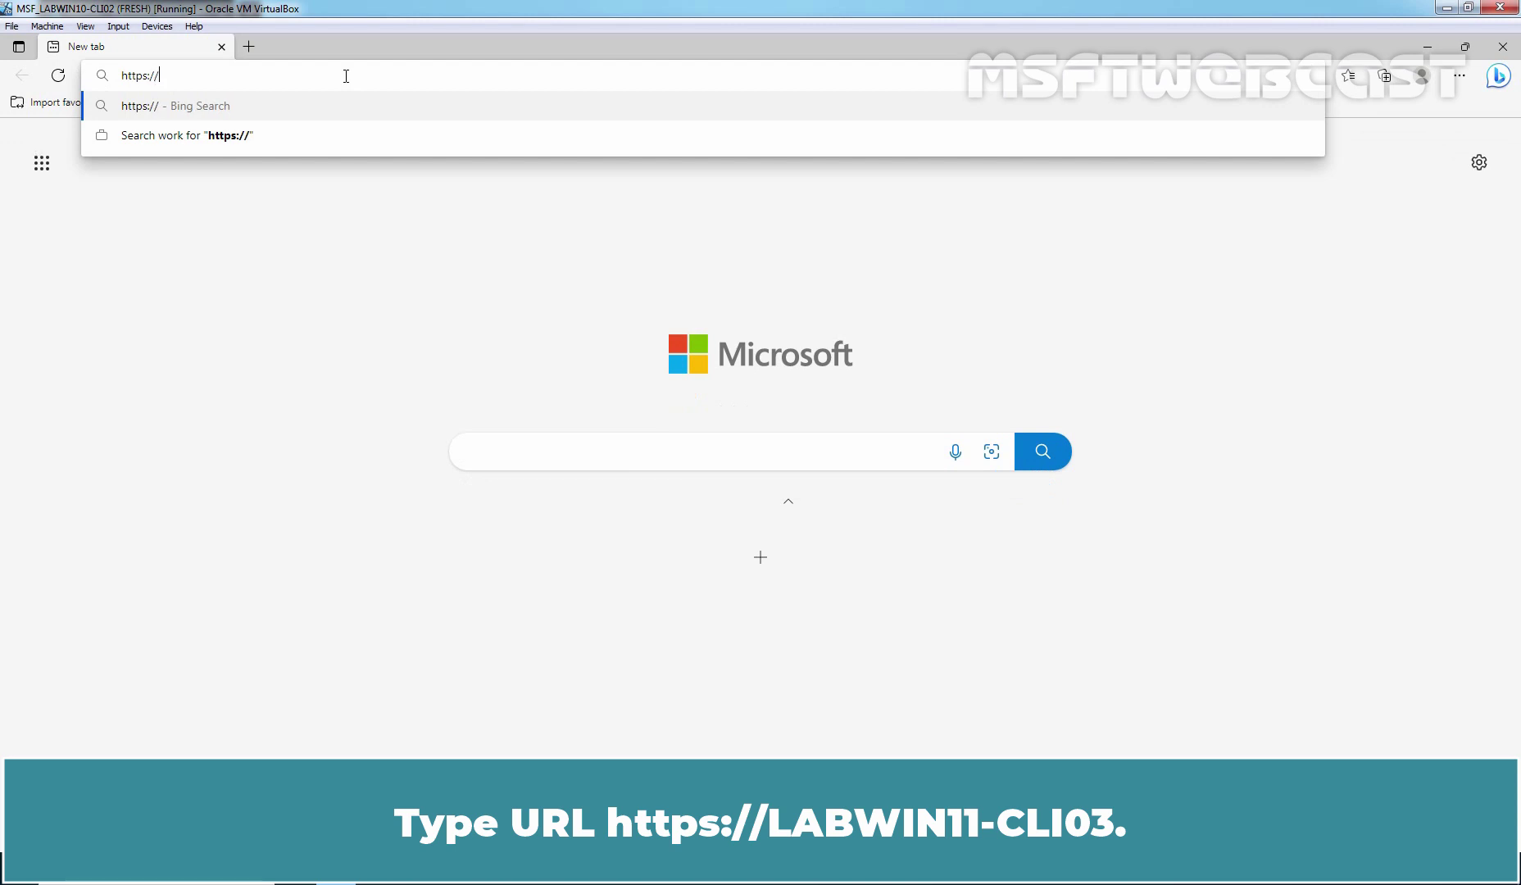
type("labwin11")
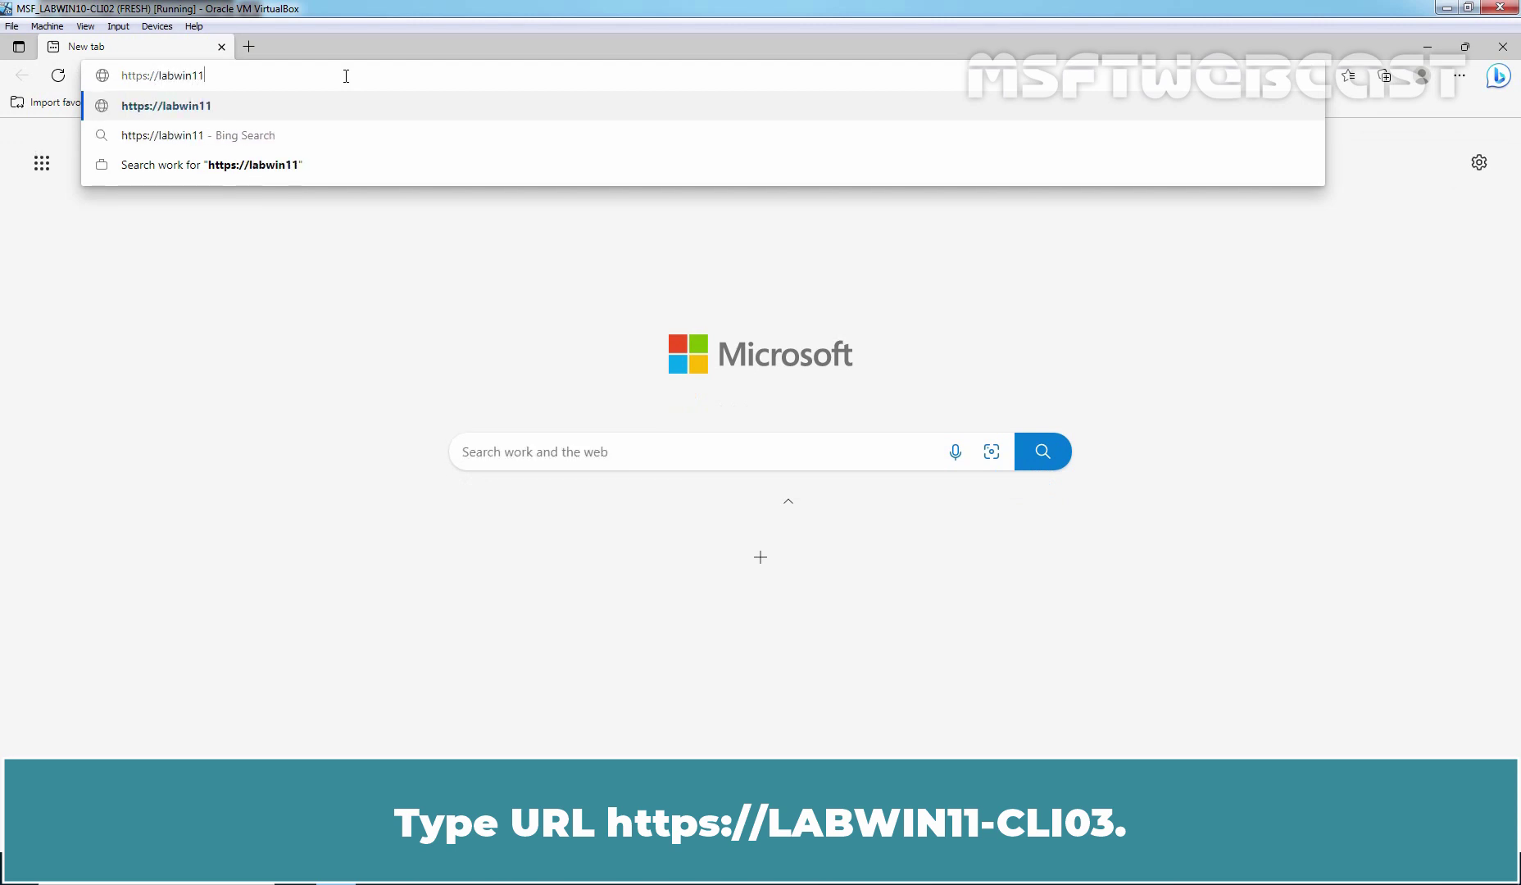
type("-cli03")
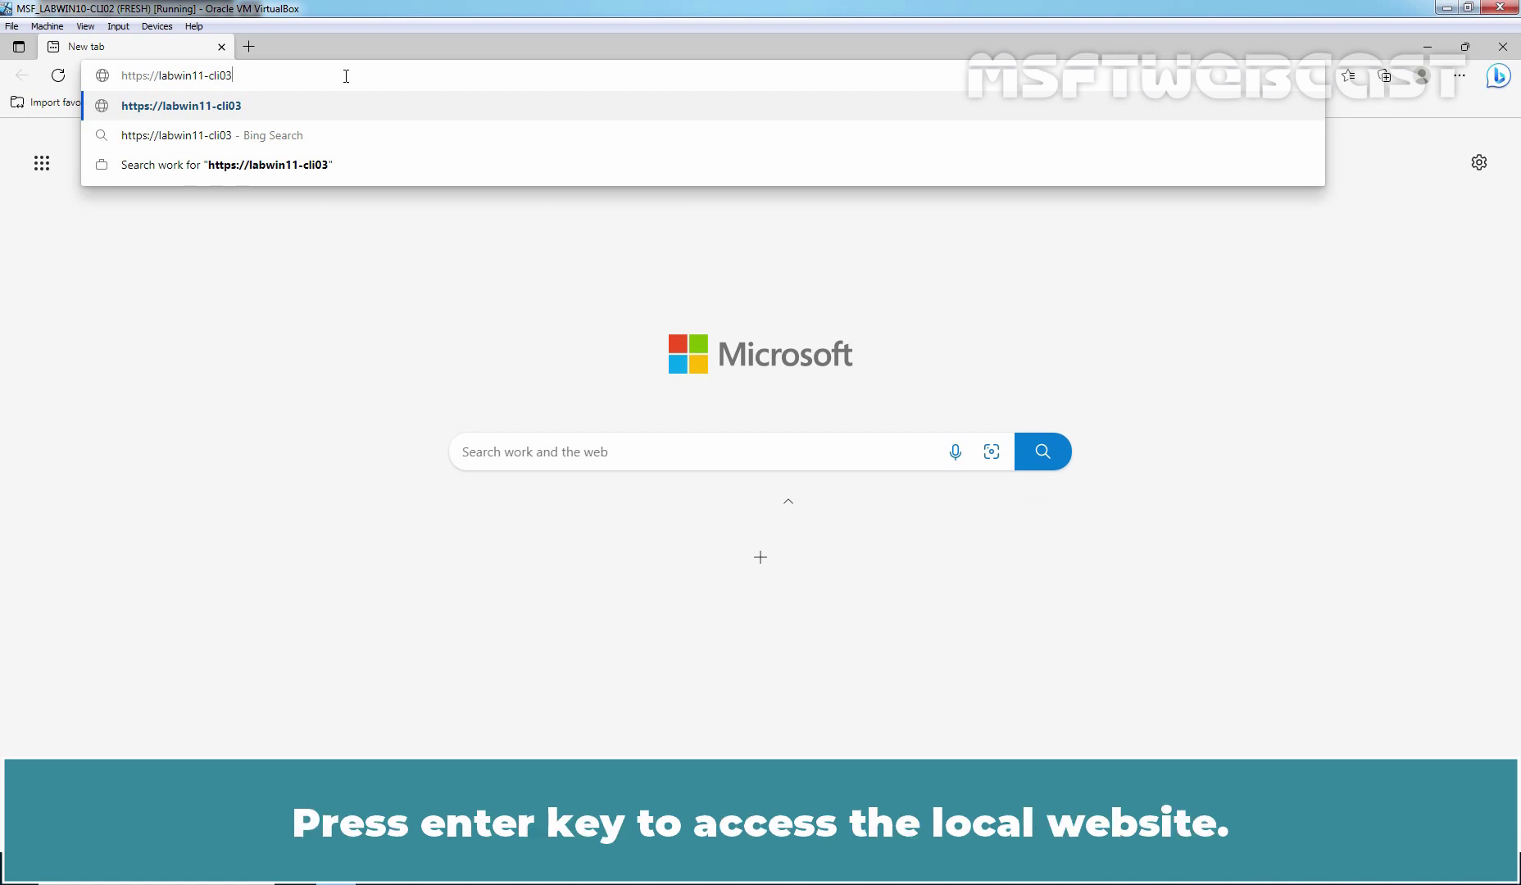
key("Return")
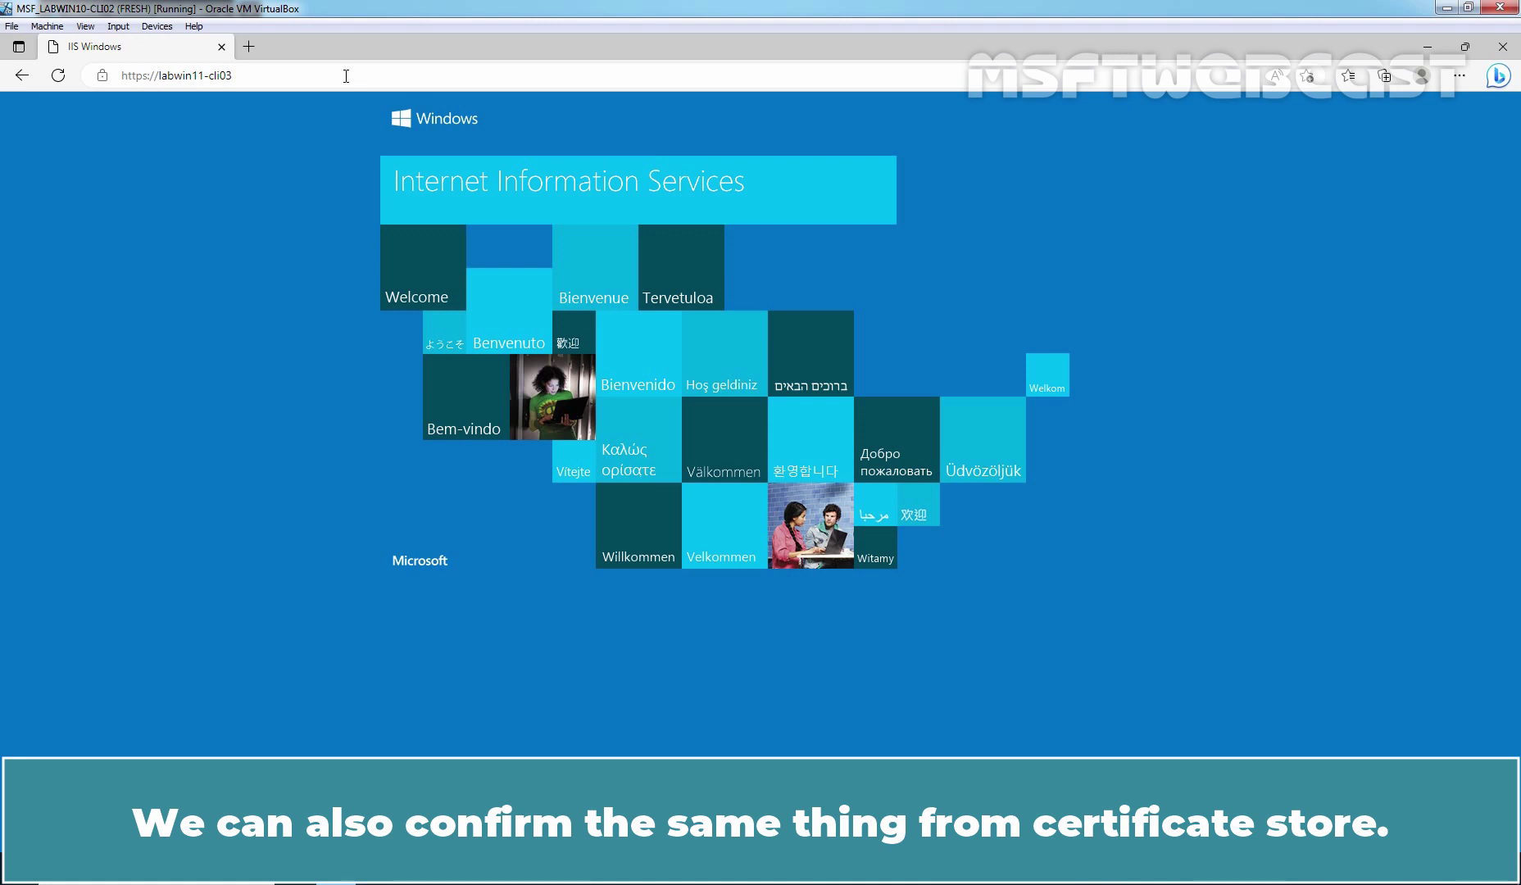
Launch the Microsoft Management Console elevated via Run with mmc, accepting the UAC prompt.
key("super+r")
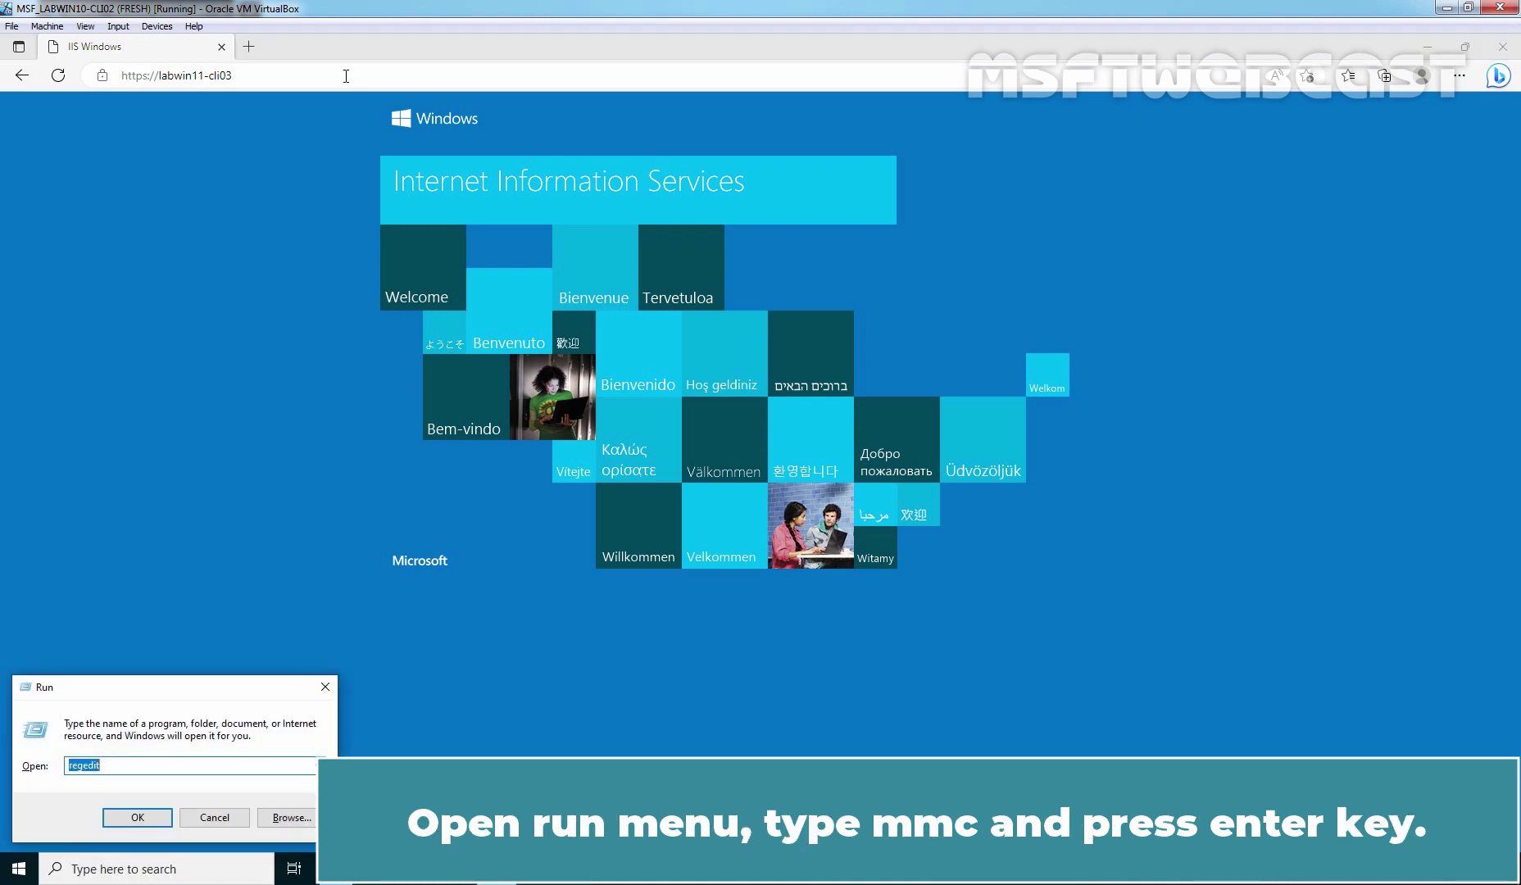
type("mmc")
key("Return")
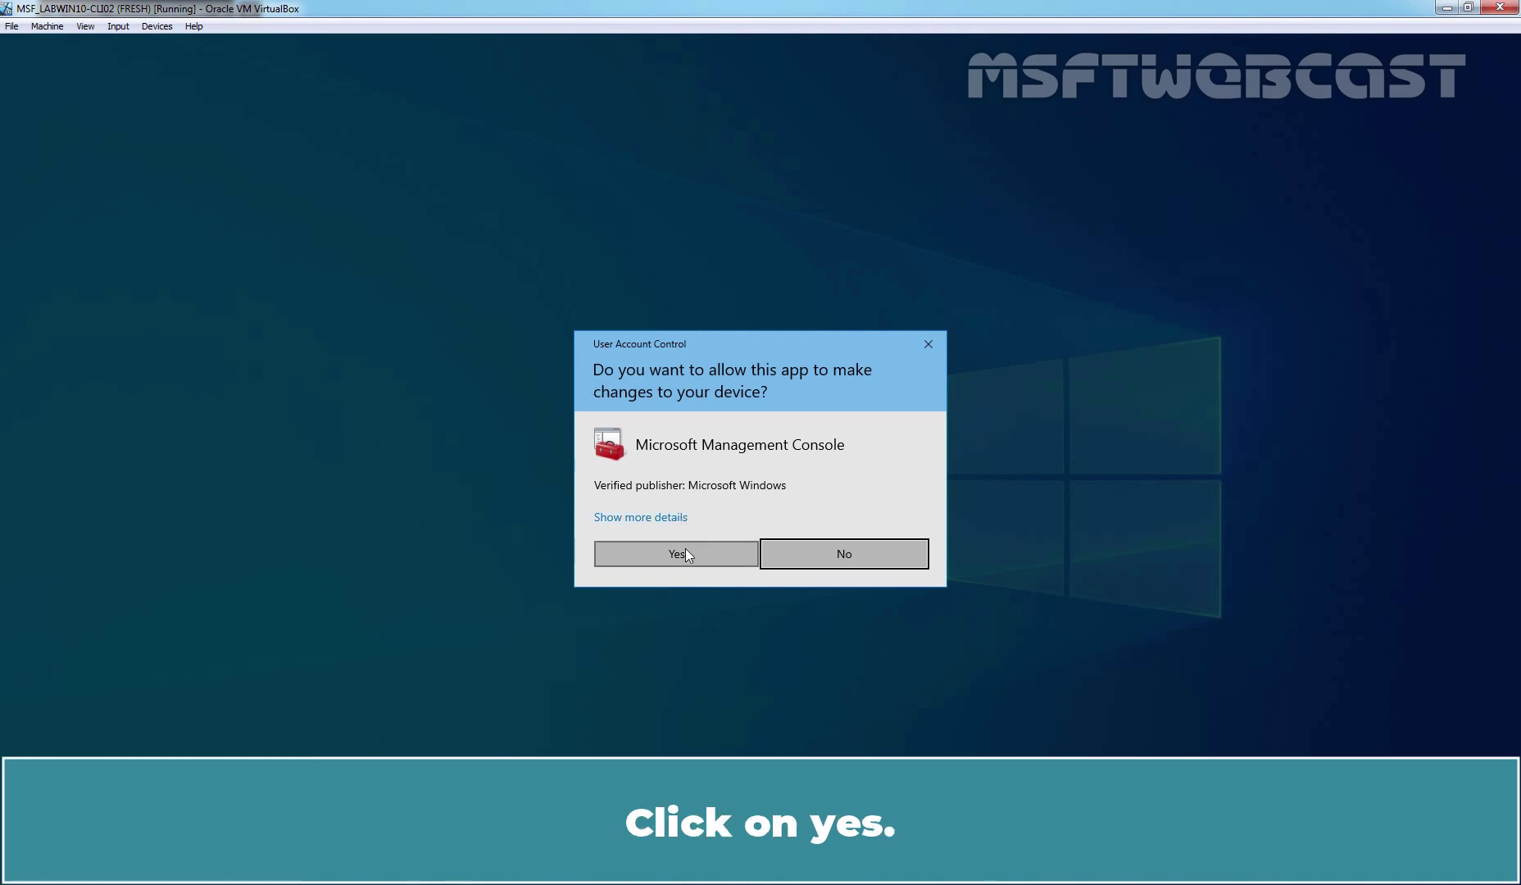
left_click(686, 547)
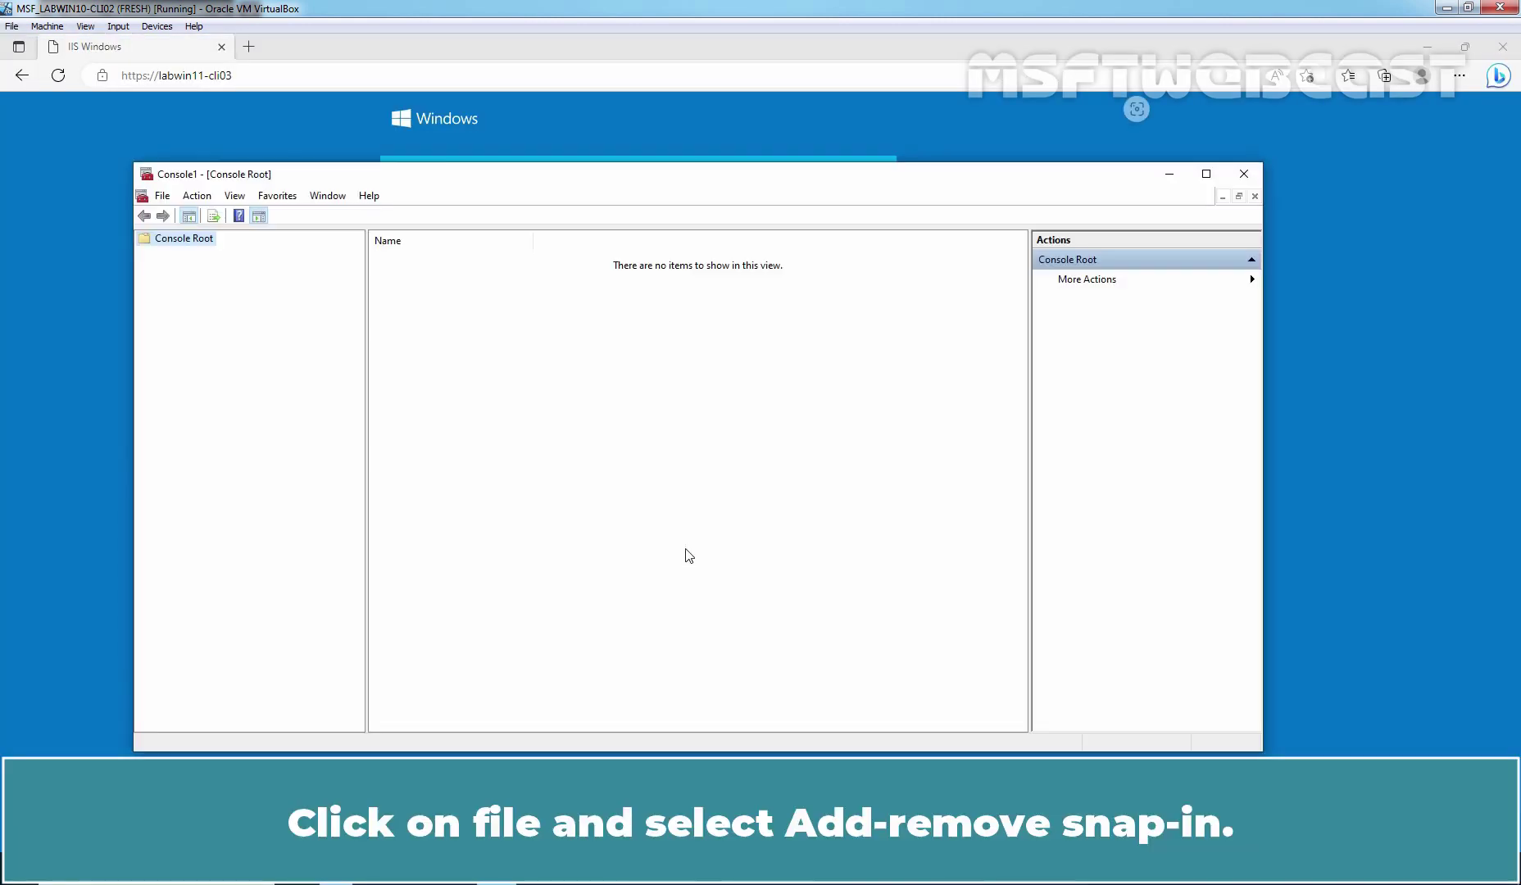
Add the Certificates snap-in for the Computer account on the local computer.
left_click(161, 197)
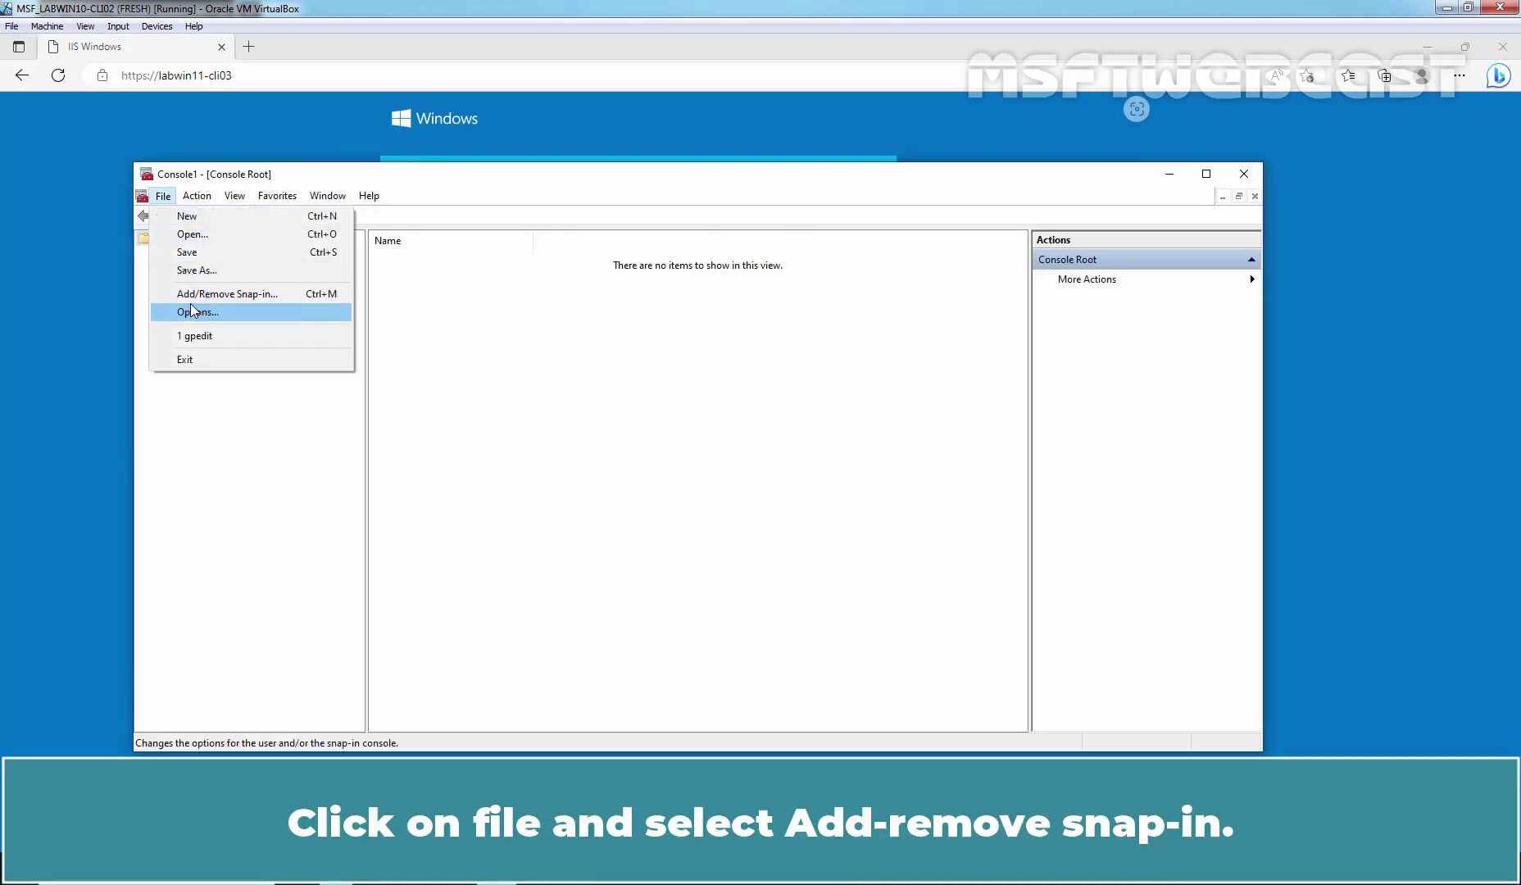
left_click(248, 295)
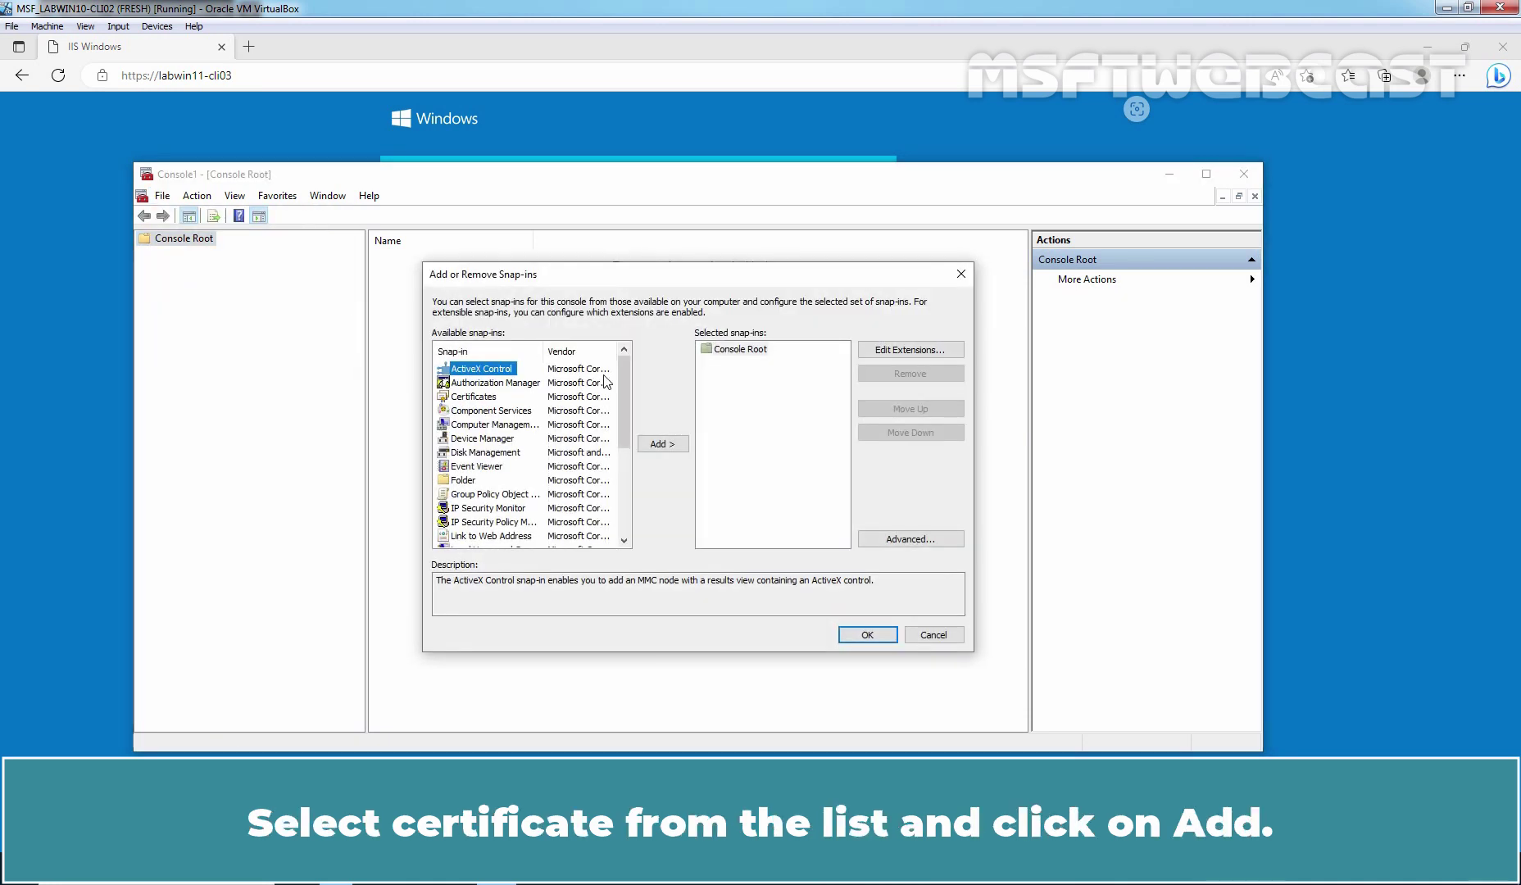
left_click(474, 397)
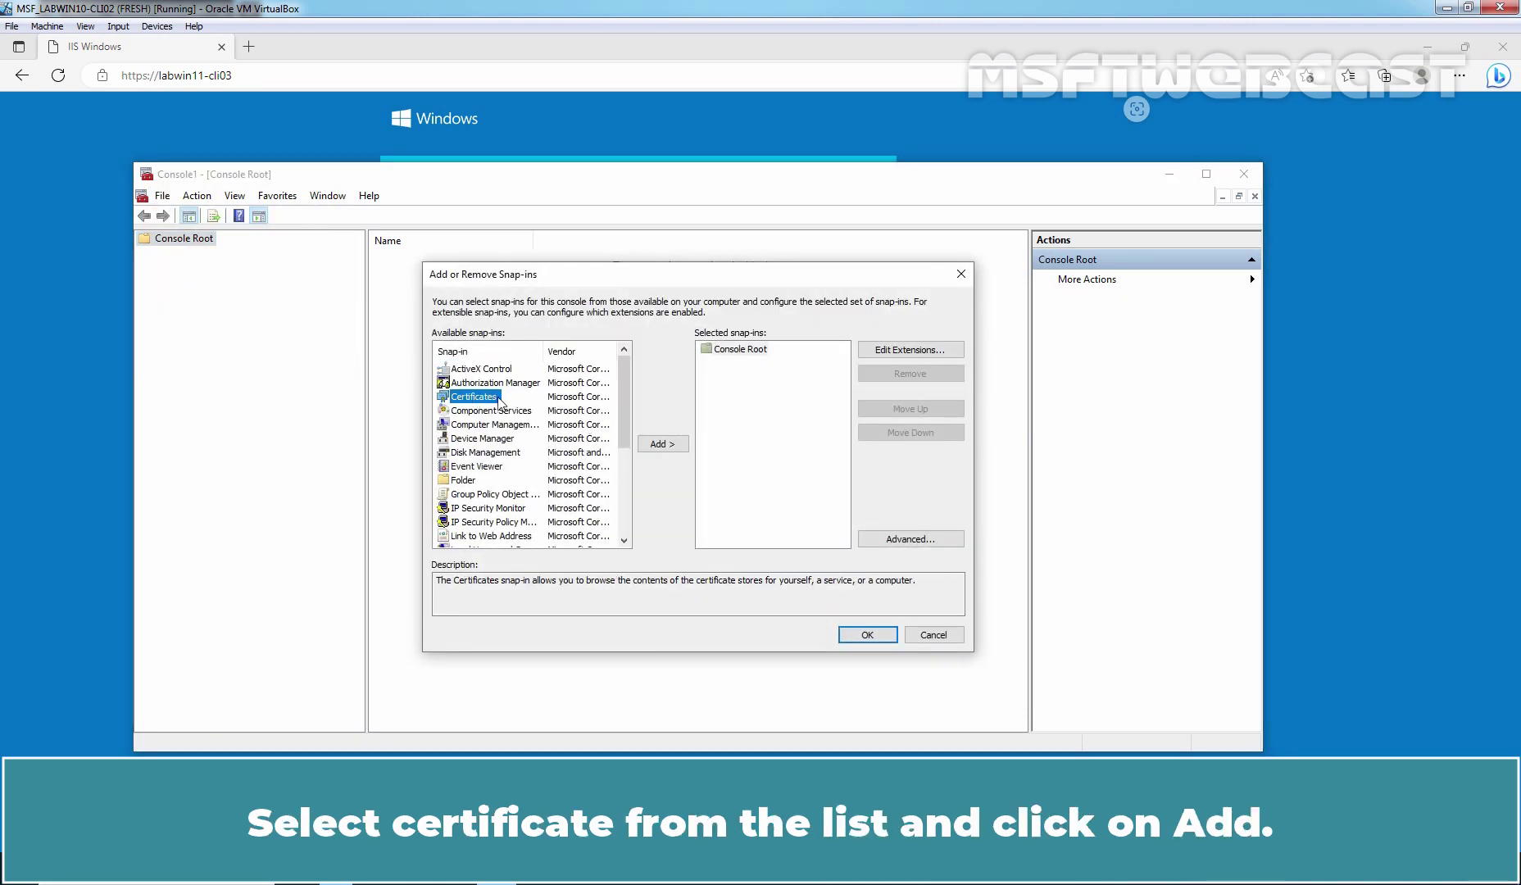
left_click(665, 447)
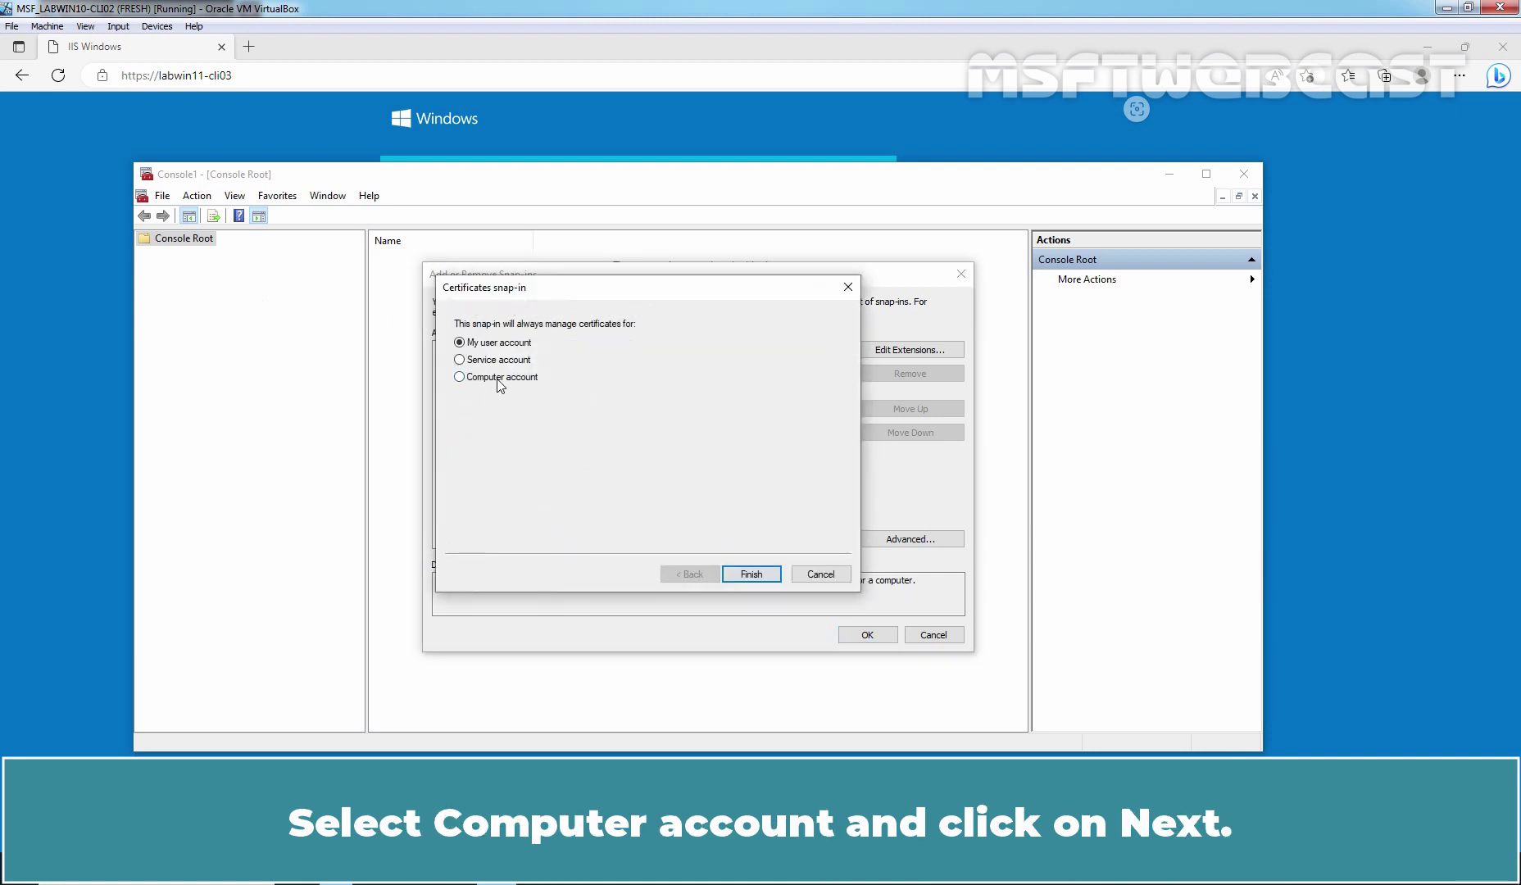
left_click(498, 379)
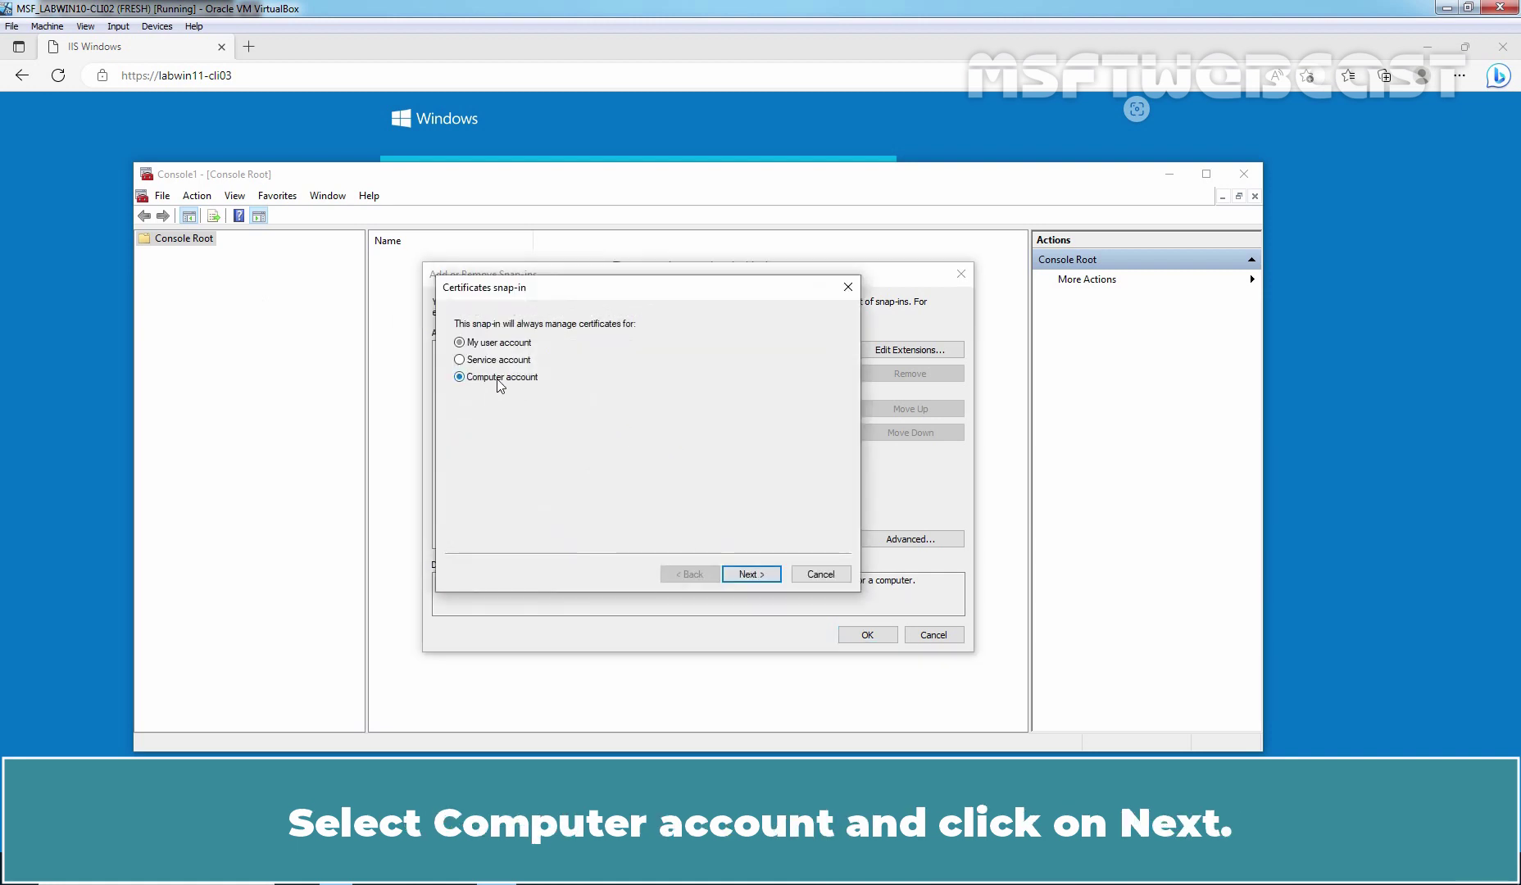
left_click(752, 574)
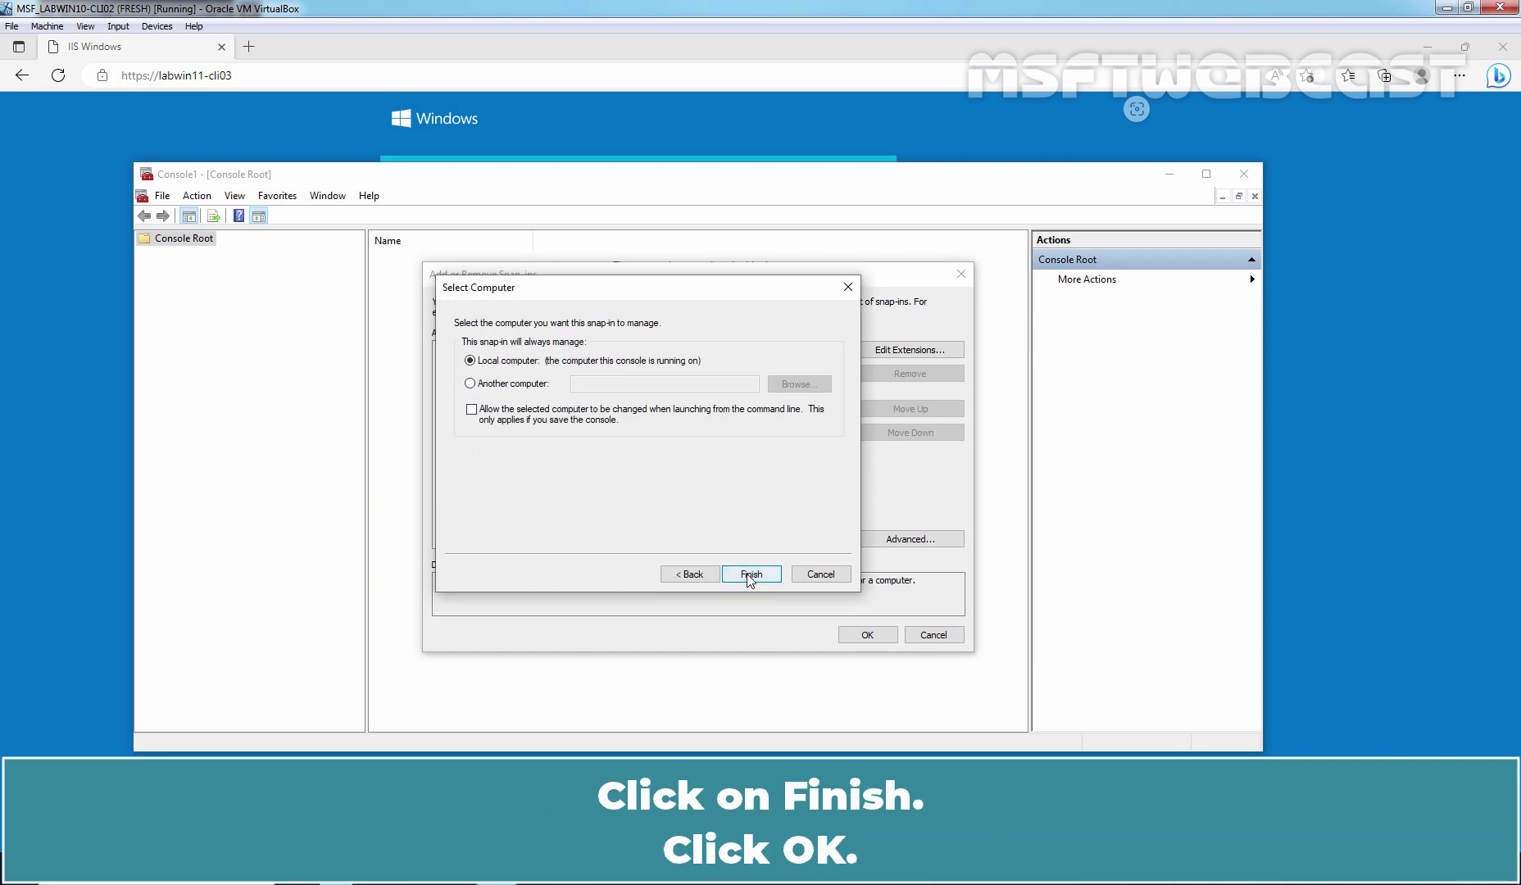
left_click(750, 575)
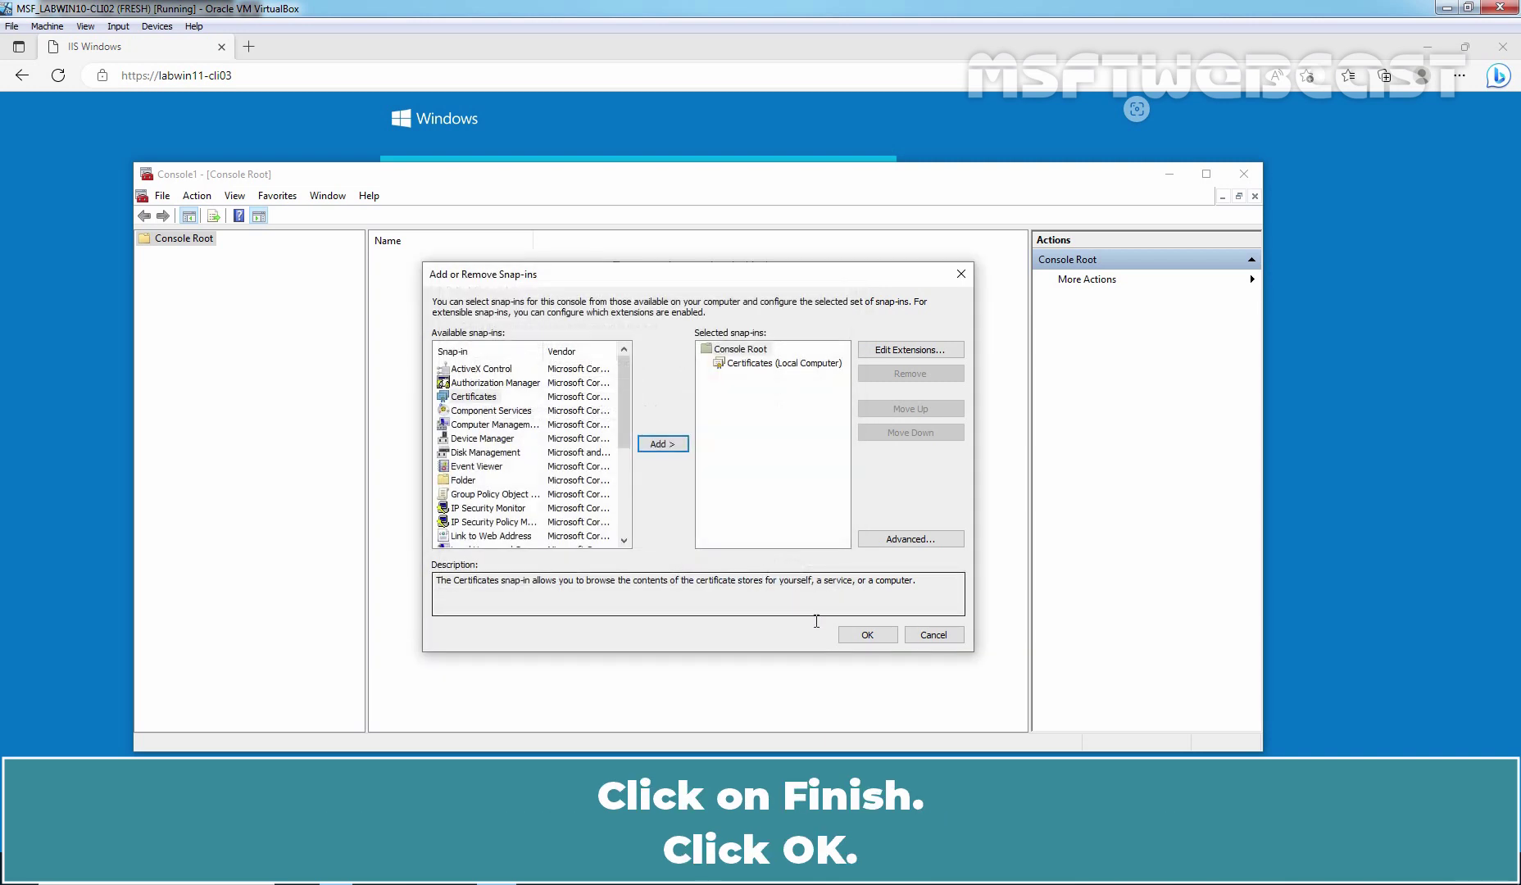
left_click(865, 633)
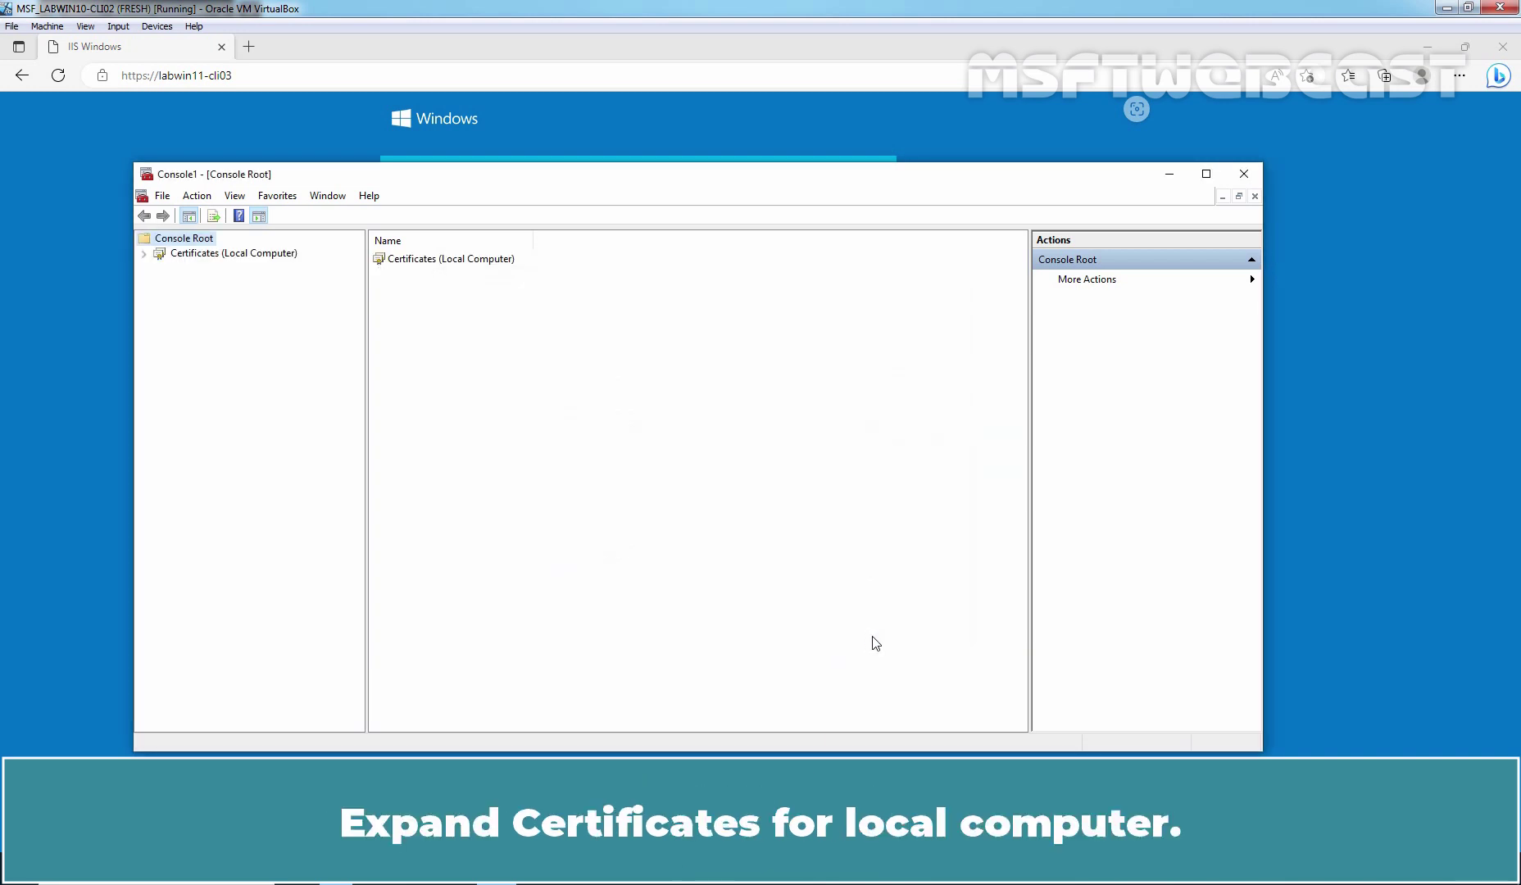
Show the Trusted Root Certification Authorities certificates and select the LABWIN11-CLI03 certificate expiring 3/31/2024.
double_click(267, 254)
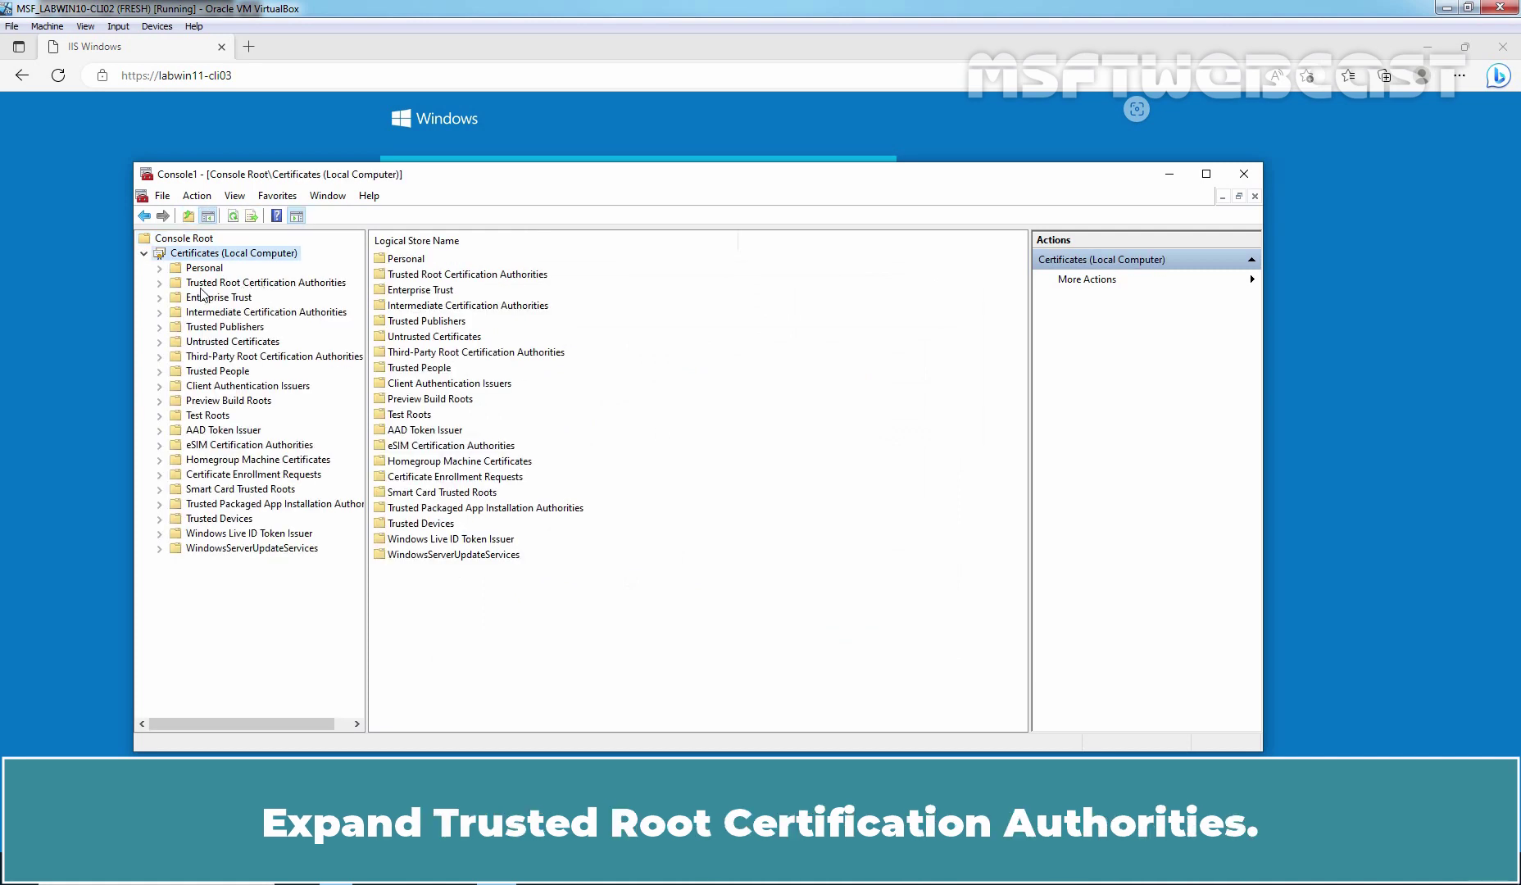
double_click(245, 282)
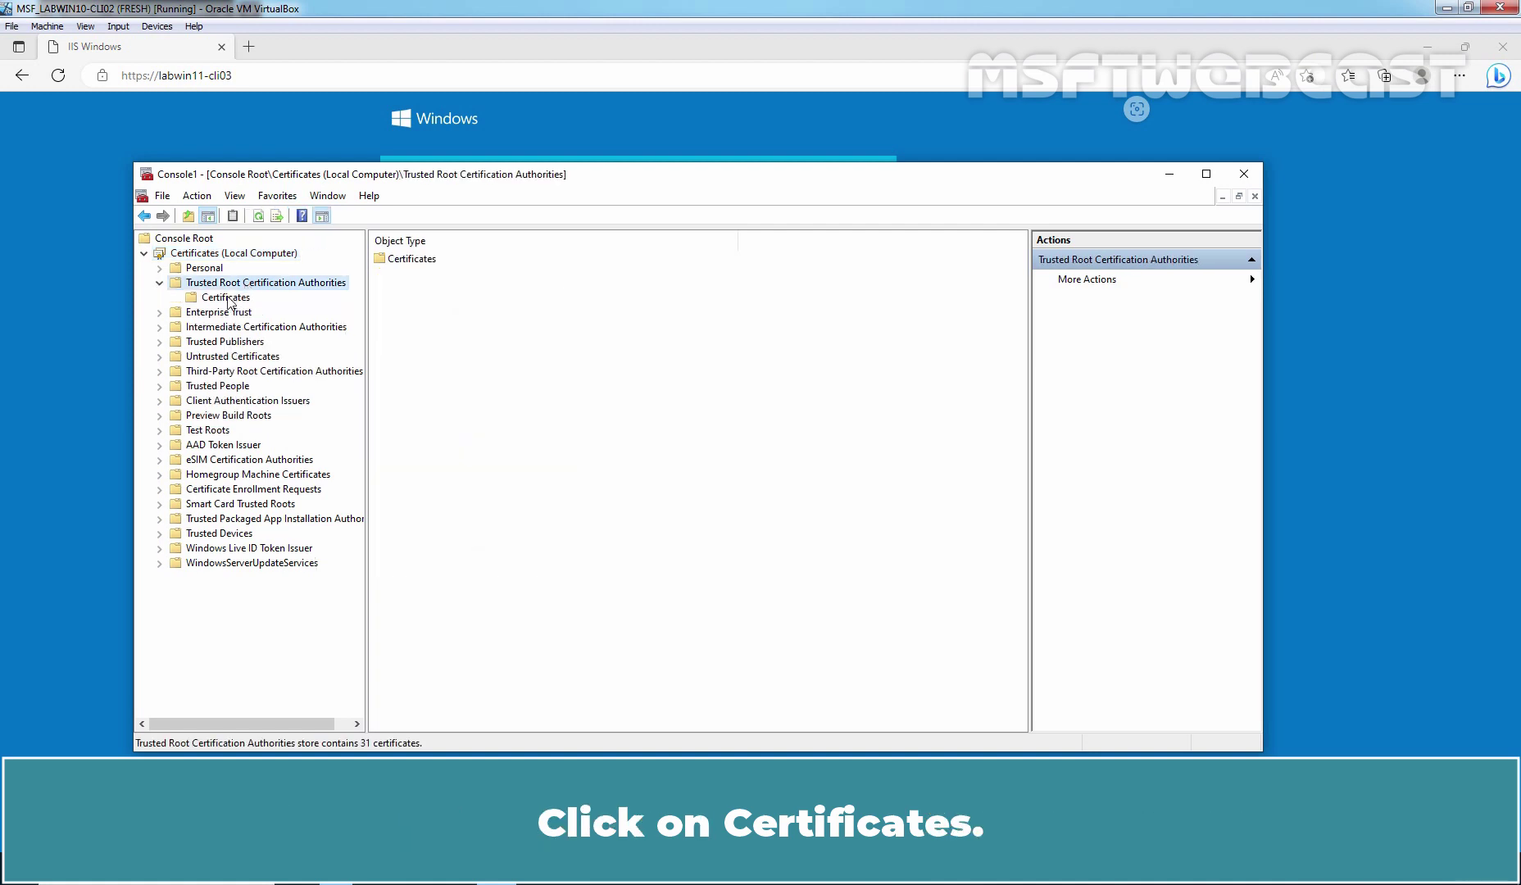
left_click(226, 297)
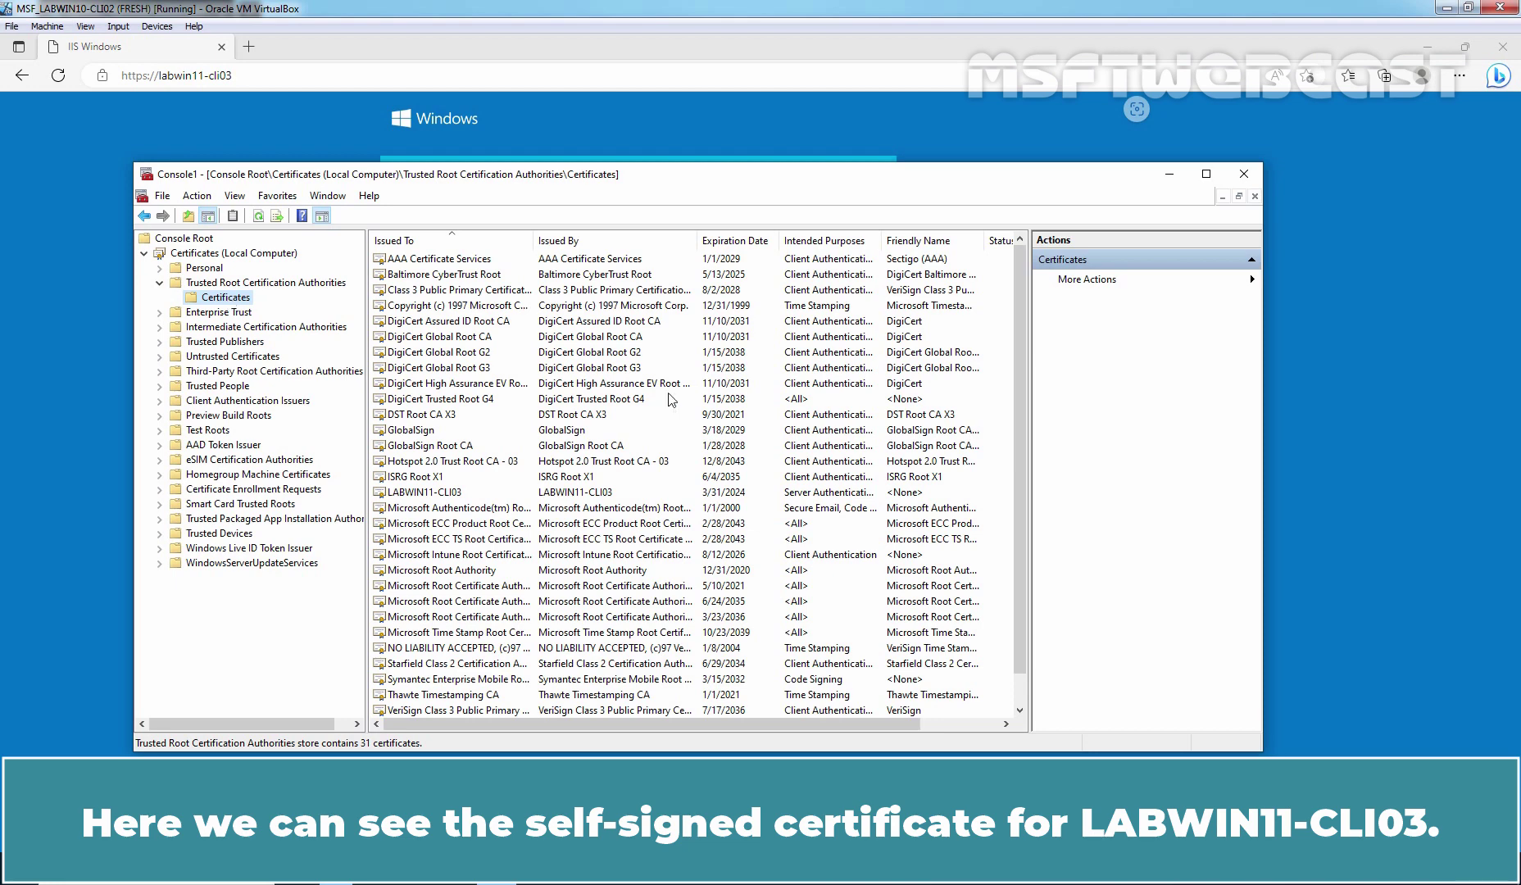
left_click(383, 495)
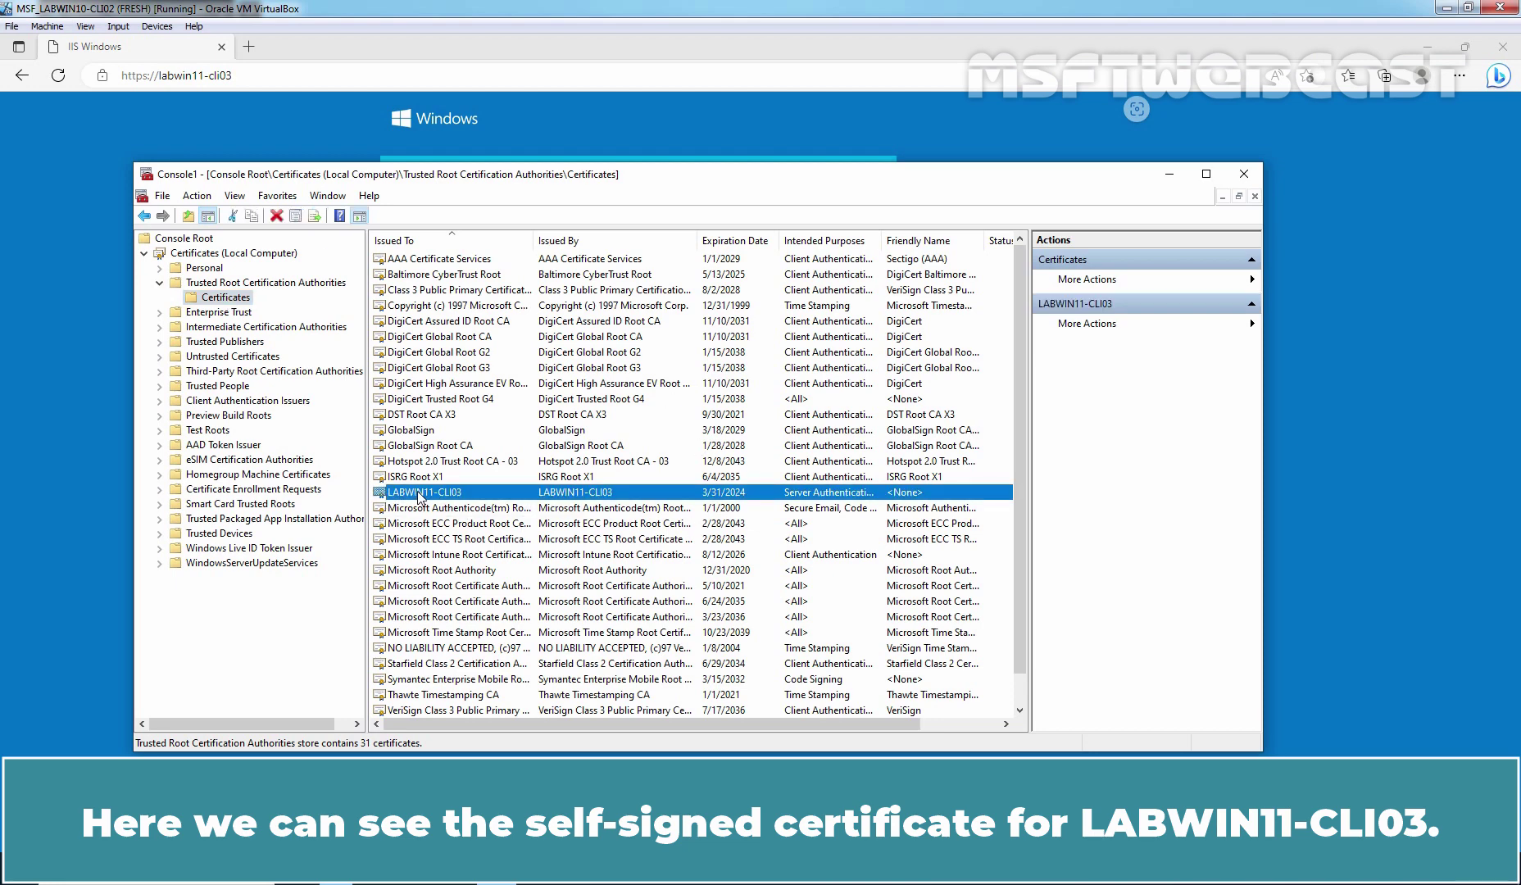